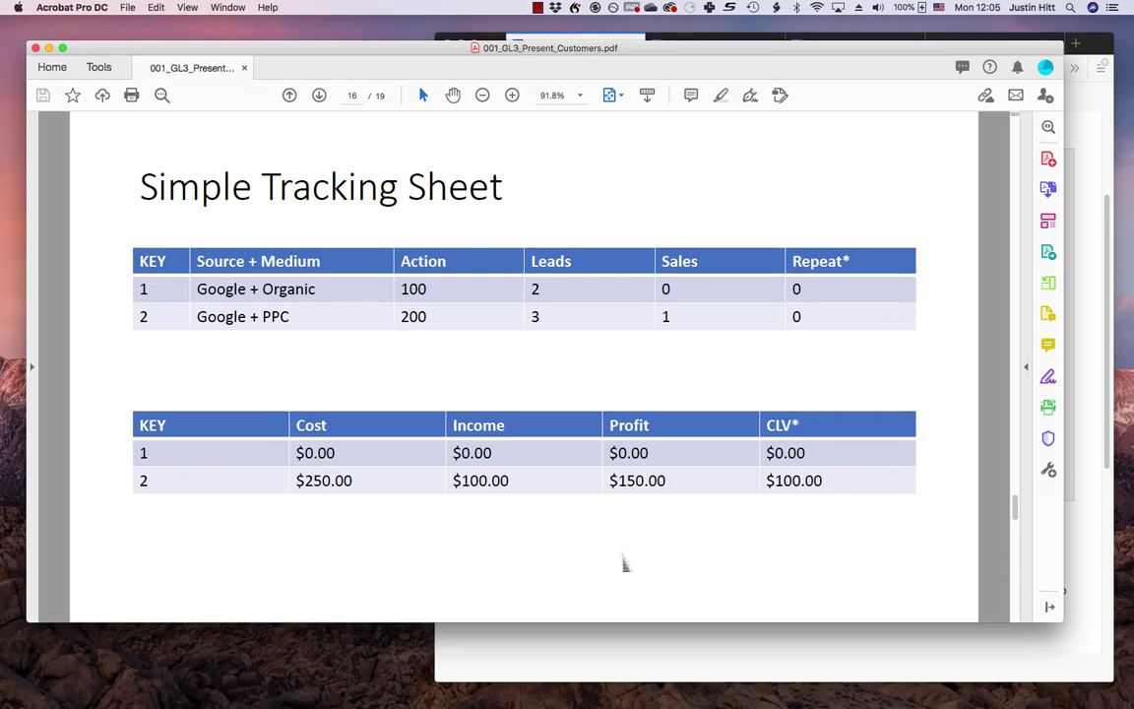
Step: Advance the presentation to the "Whole marketing performance optimization" slide and switch to the Analytics Behavior Flow report in Chrome
{"action": "scroll", "coordinate": [1014, 602], "scroll_direction": "down", "scroll_amount": 2}
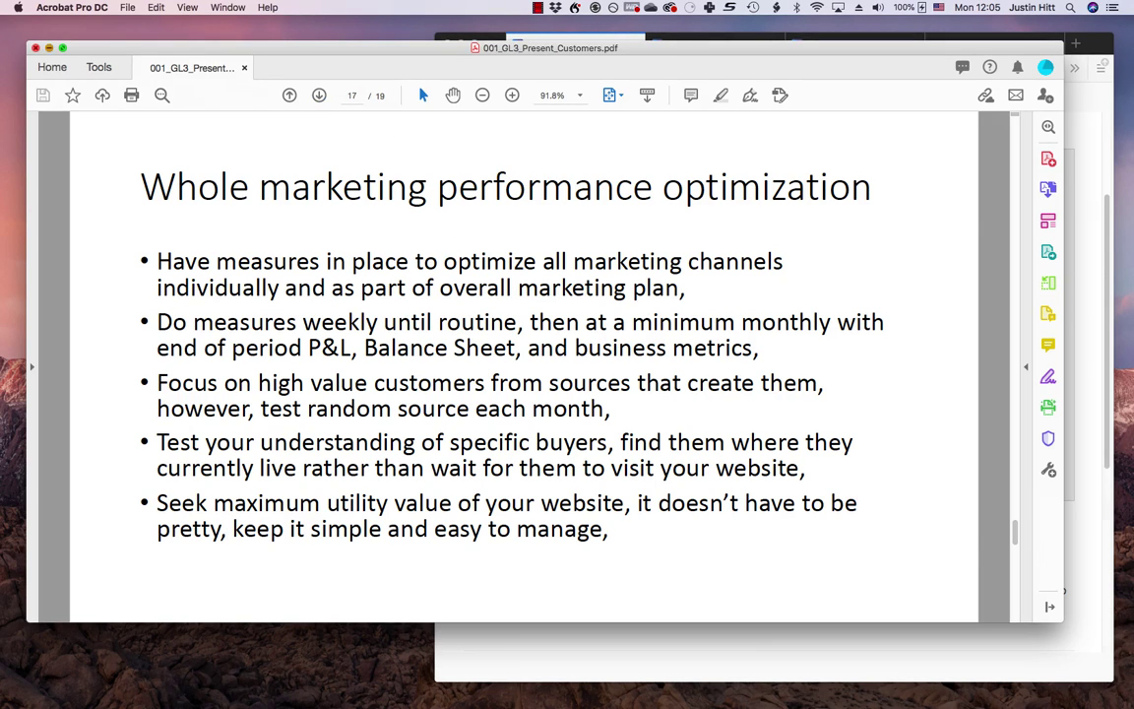
{"action": "key", "text": "super+w"}
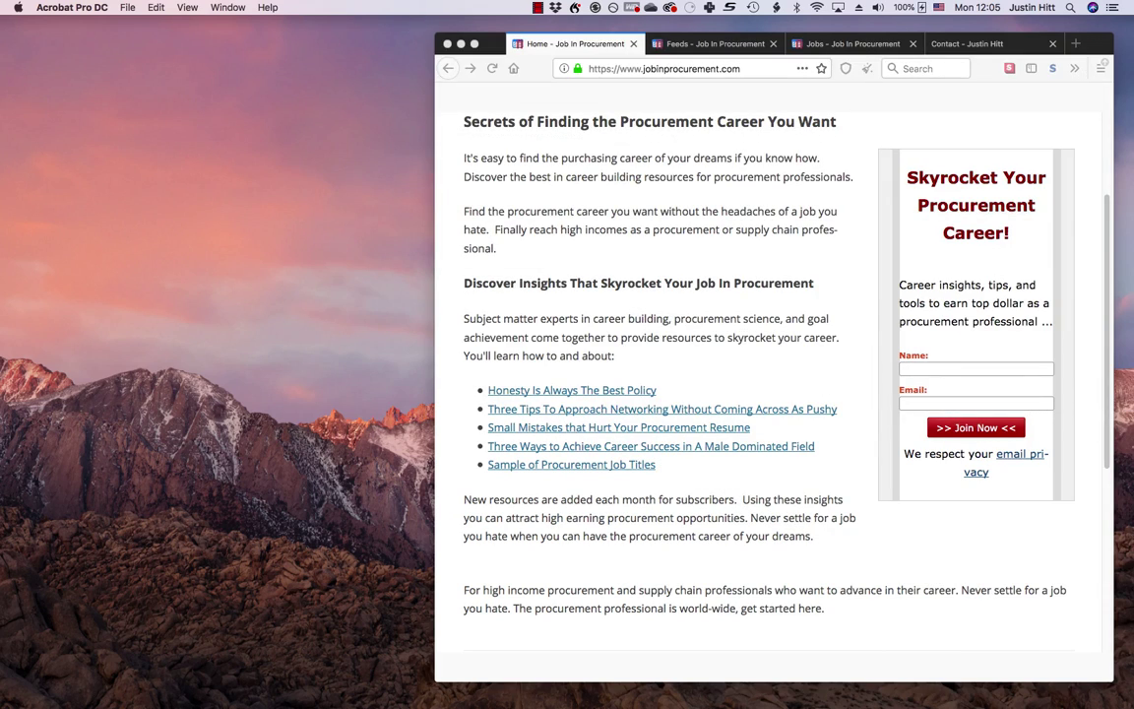
{"action": "key", "text": "super+Tab"}
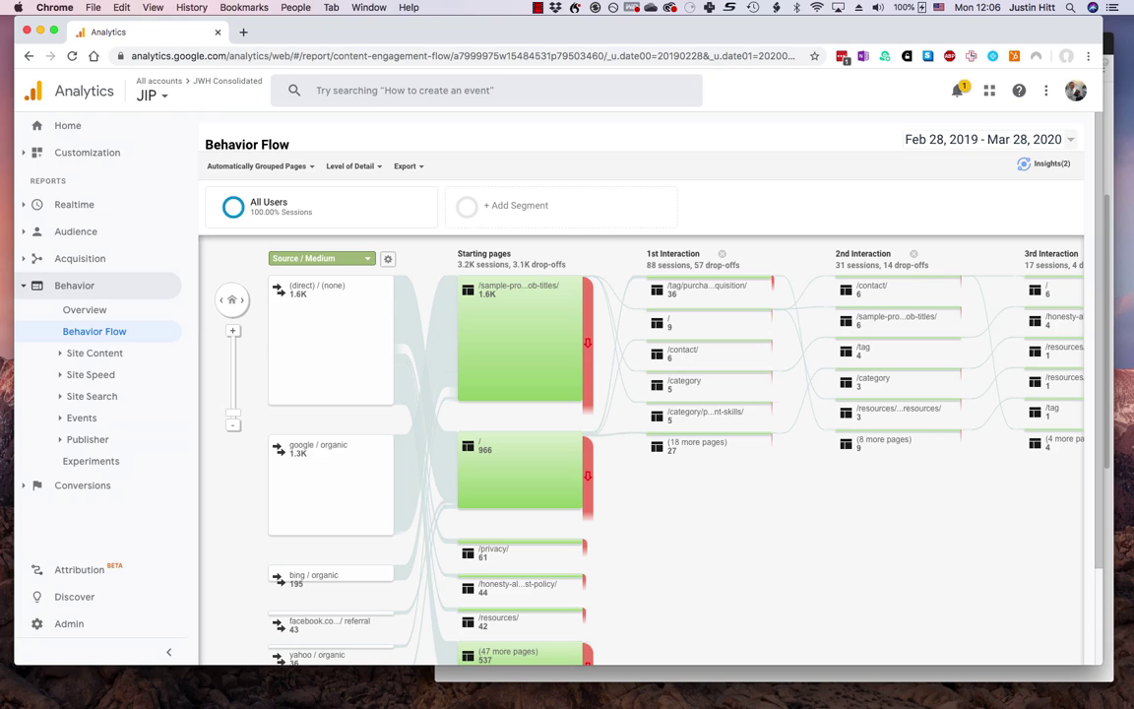
{"action": "mouse_move", "coordinate": [519, 315]}
Step: Switch to Tor Browser and look through the Job In Procurement home page from its header to its footer
{"action": "left_click", "coordinate": [579, 678]}
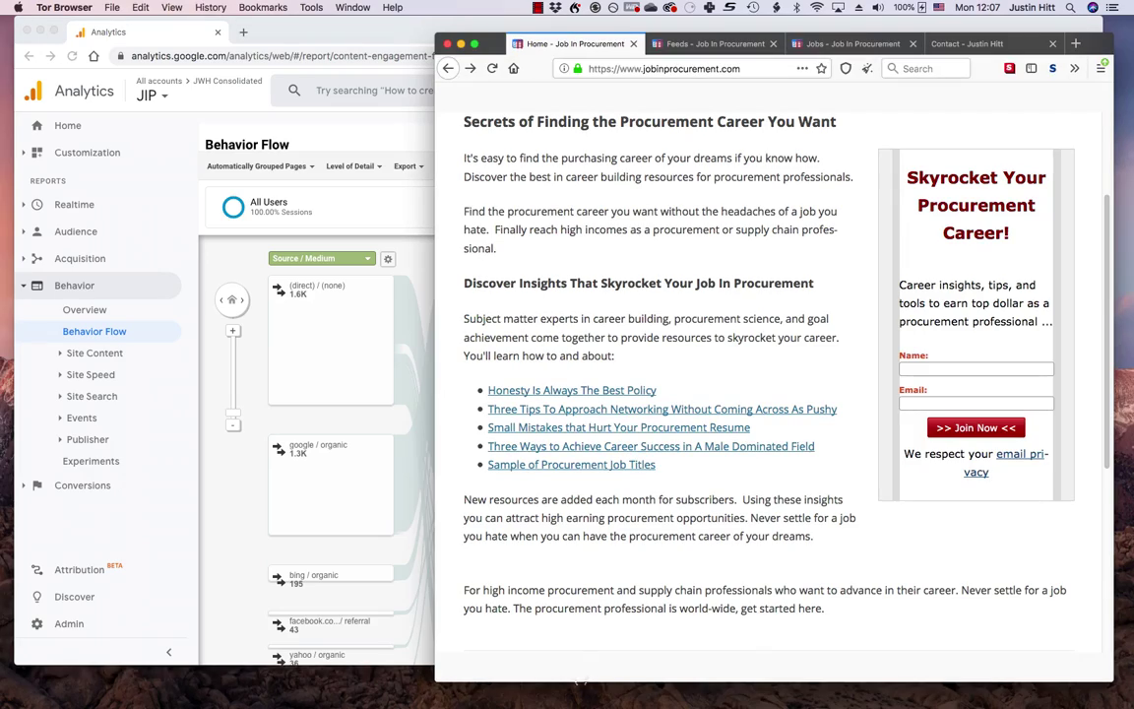
{"action": "key", "text": "super+Tab"}
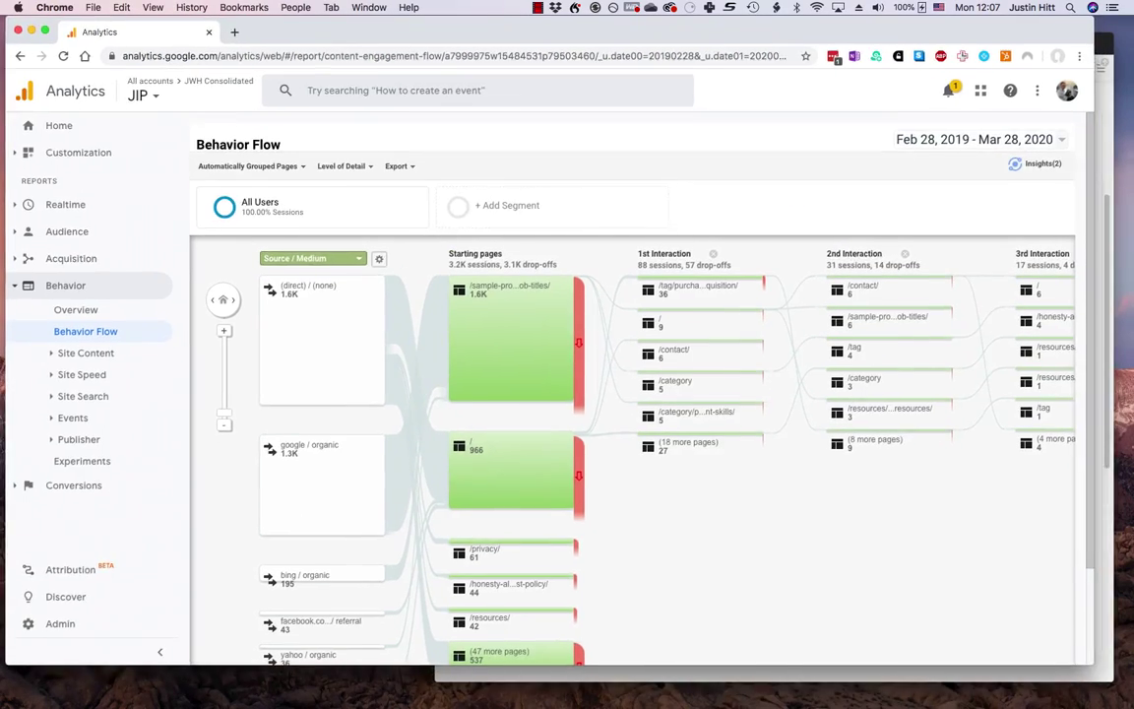
{"action": "key", "text": "super+Tab"}
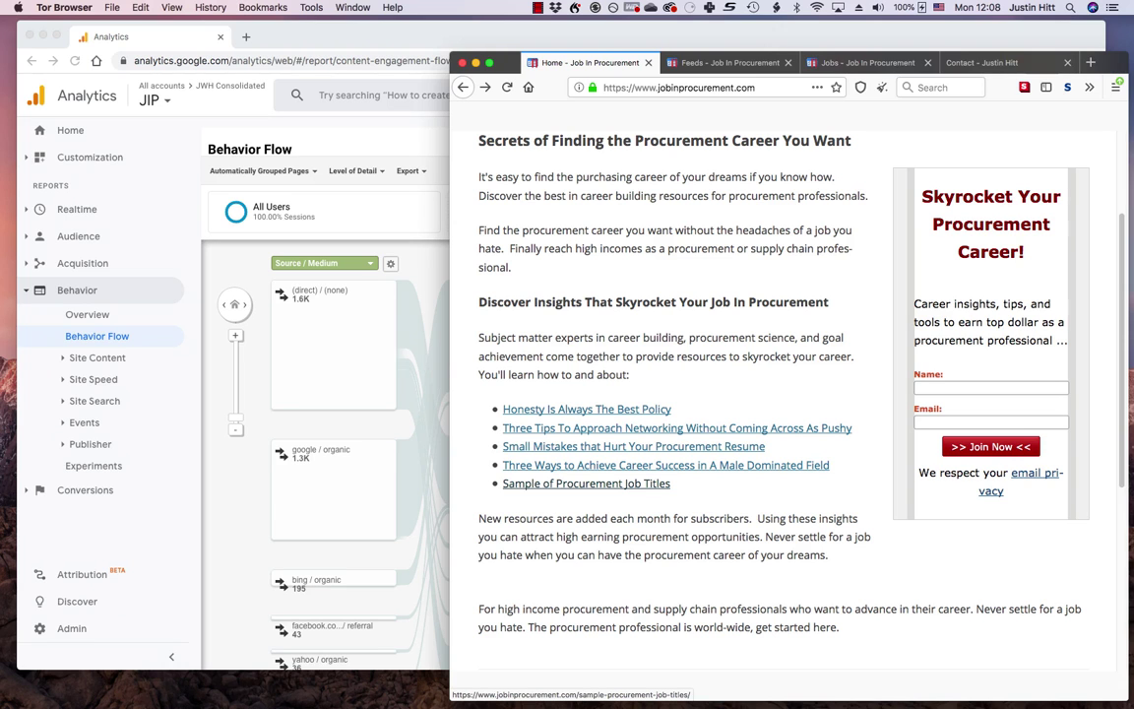
{"action": "scroll", "coordinate": [586, 473], "scroll_direction": "down", "scroll_amount": 5}
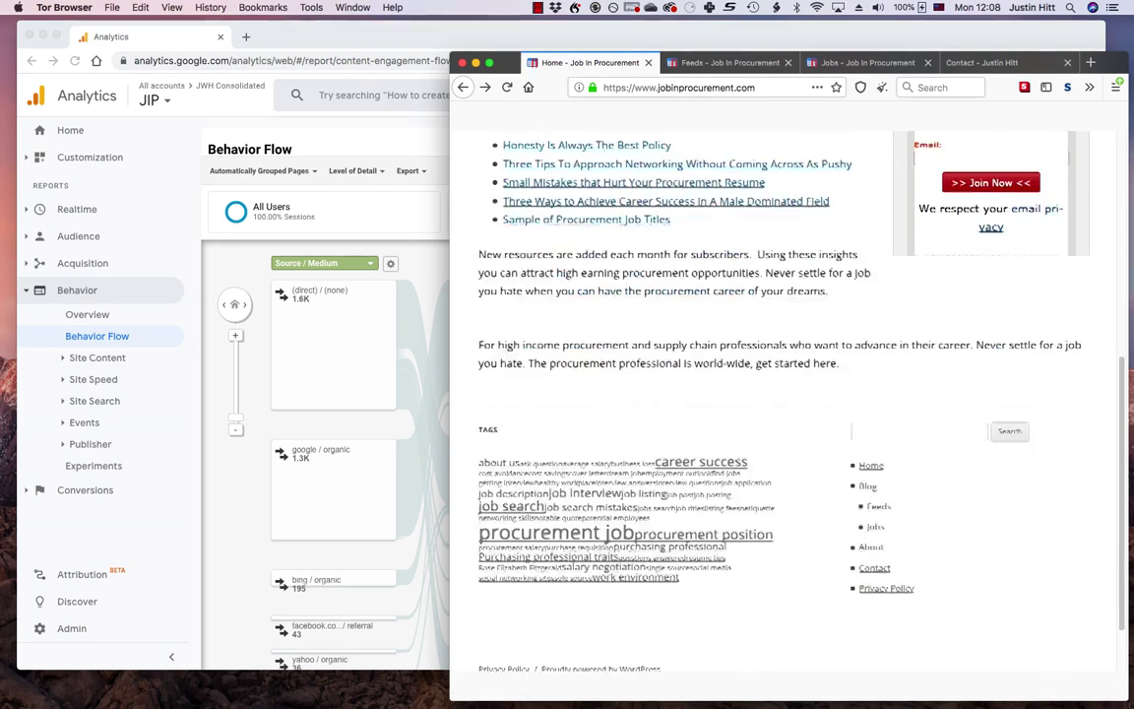
{"action": "scroll", "coordinate": [783, 394], "scroll_direction": "down", "scroll_amount": 2}
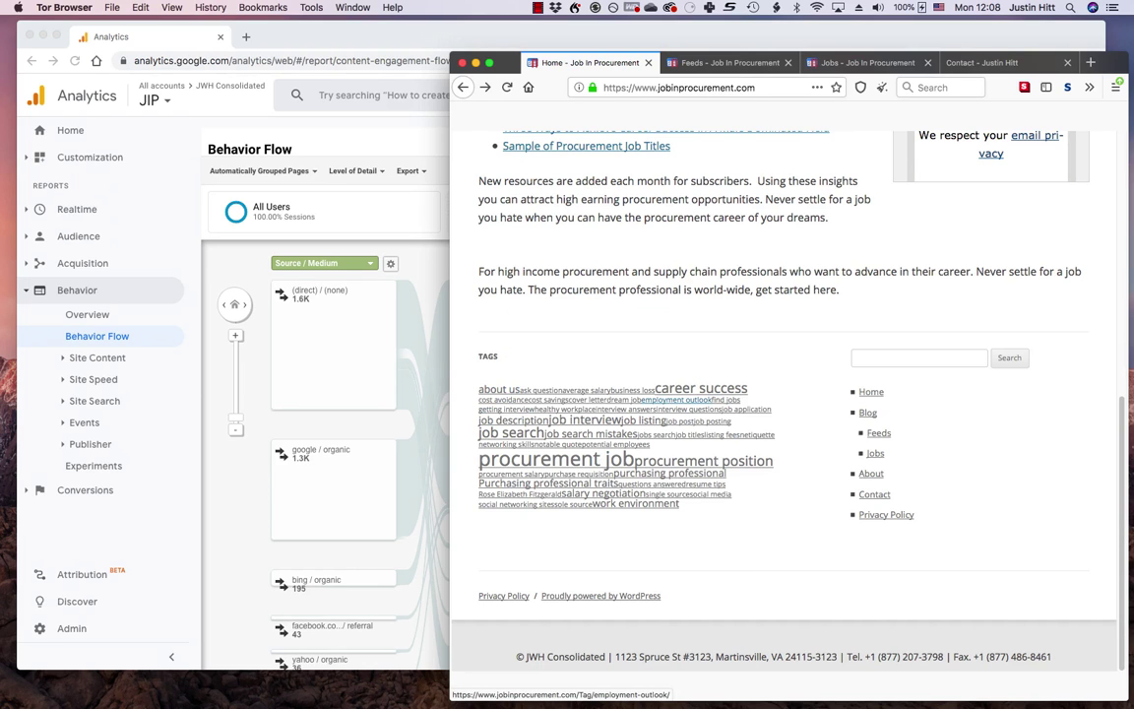
{"action": "scroll", "coordinate": [686, 400], "scroll_direction": "up", "scroll_amount": 10}
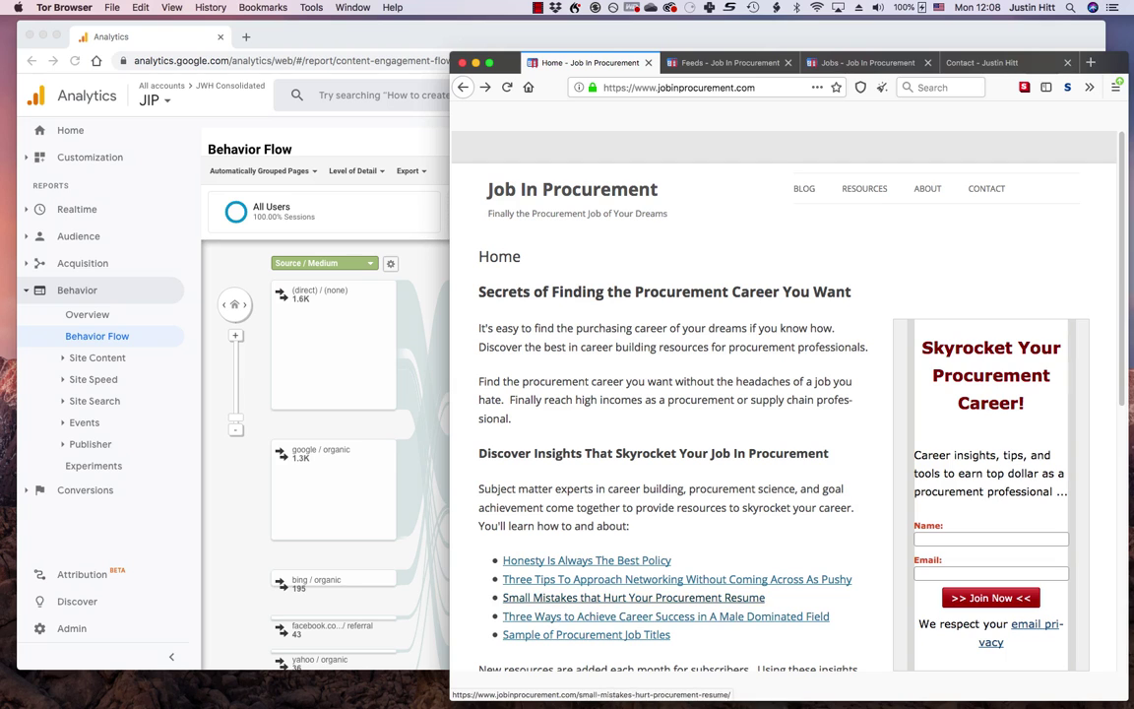
{"action": "scroll", "coordinate": [788, 394], "scroll_direction": "down", "scroll_amount": 8}
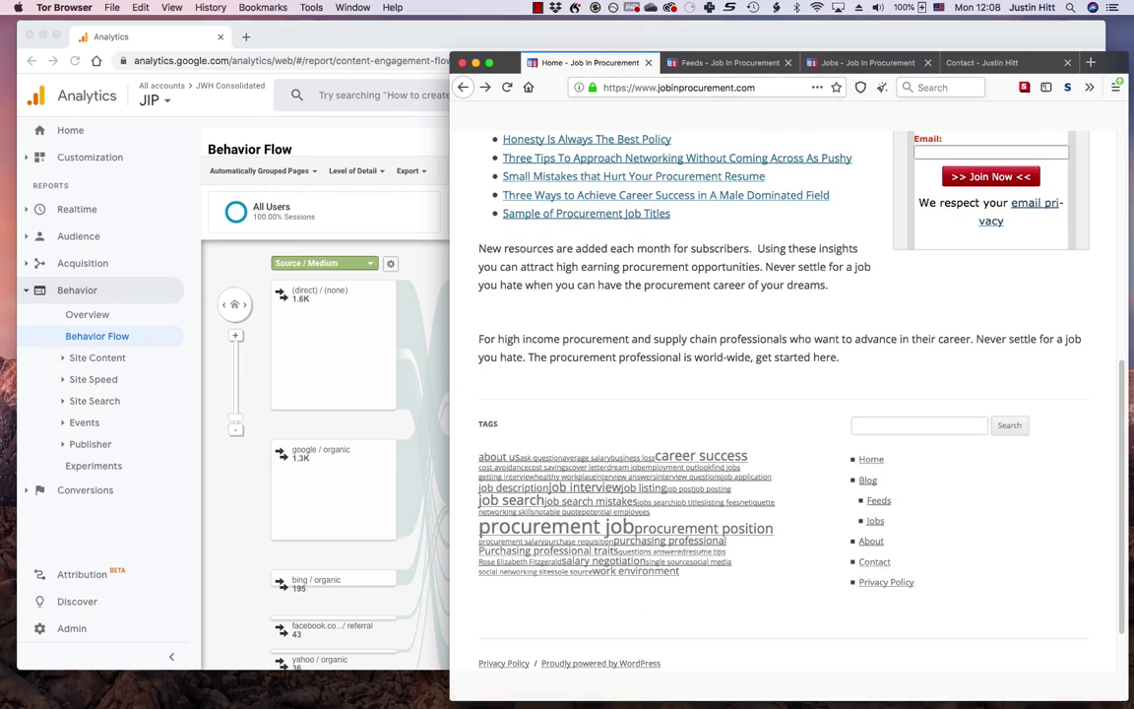
{"action": "scroll", "coordinate": [788, 394], "scroll_direction": "up", "scroll_amount": 1}
{"action": "scroll", "coordinate": [788, 394], "scroll_direction": "up", "scroll_amount": 8}
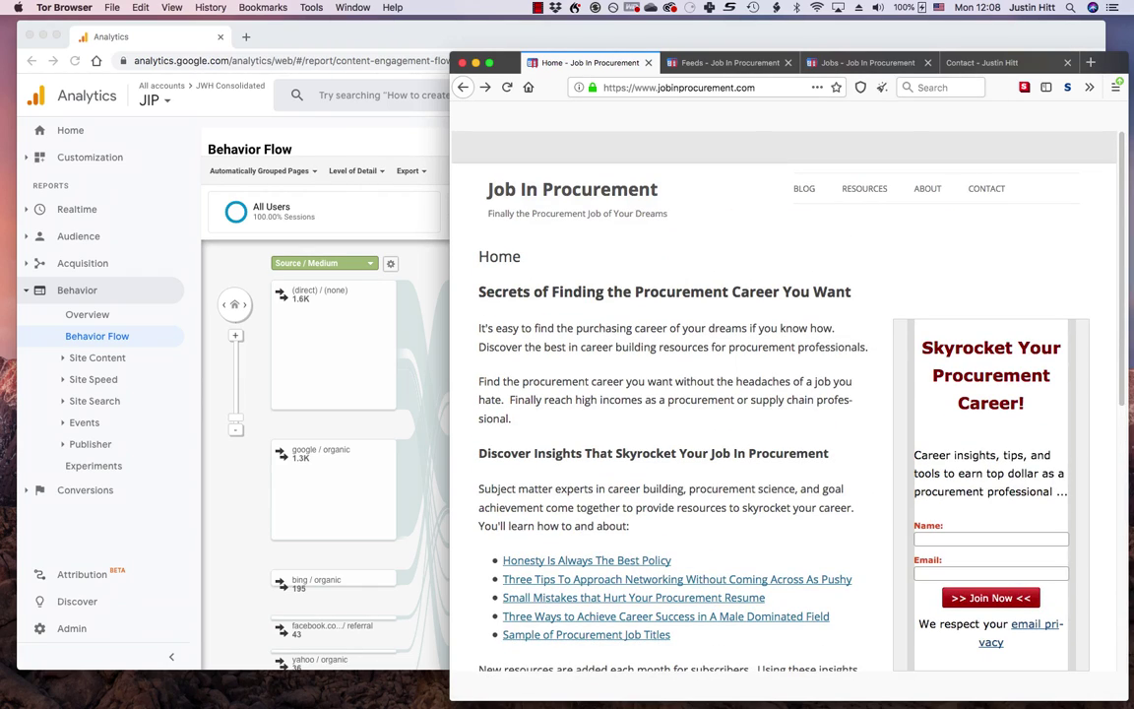
{"action": "scroll", "coordinate": [788, 394], "scroll_direction": "down", "scroll_amount": 4}
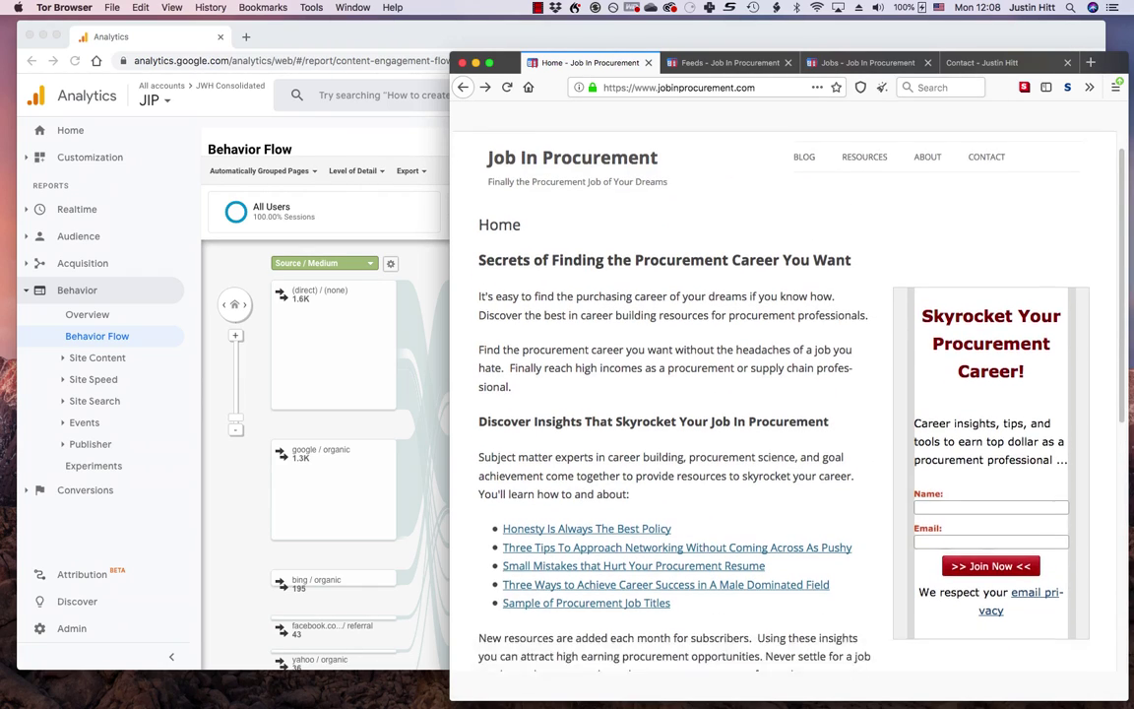
{"action": "scroll", "coordinate": [635, 503], "scroll_direction": "up", "scroll_amount": 4}
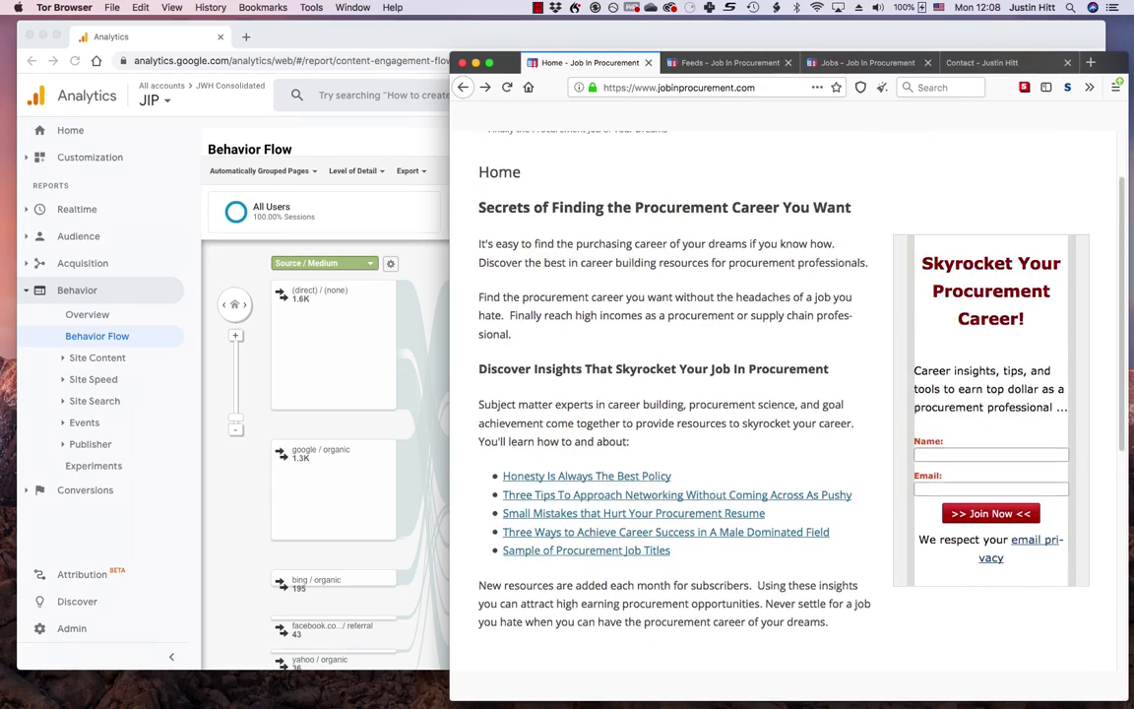
{"action": "scroll", "coordinate": [635, 503], "scroll_direction": "down", "scroll_amount": 9}
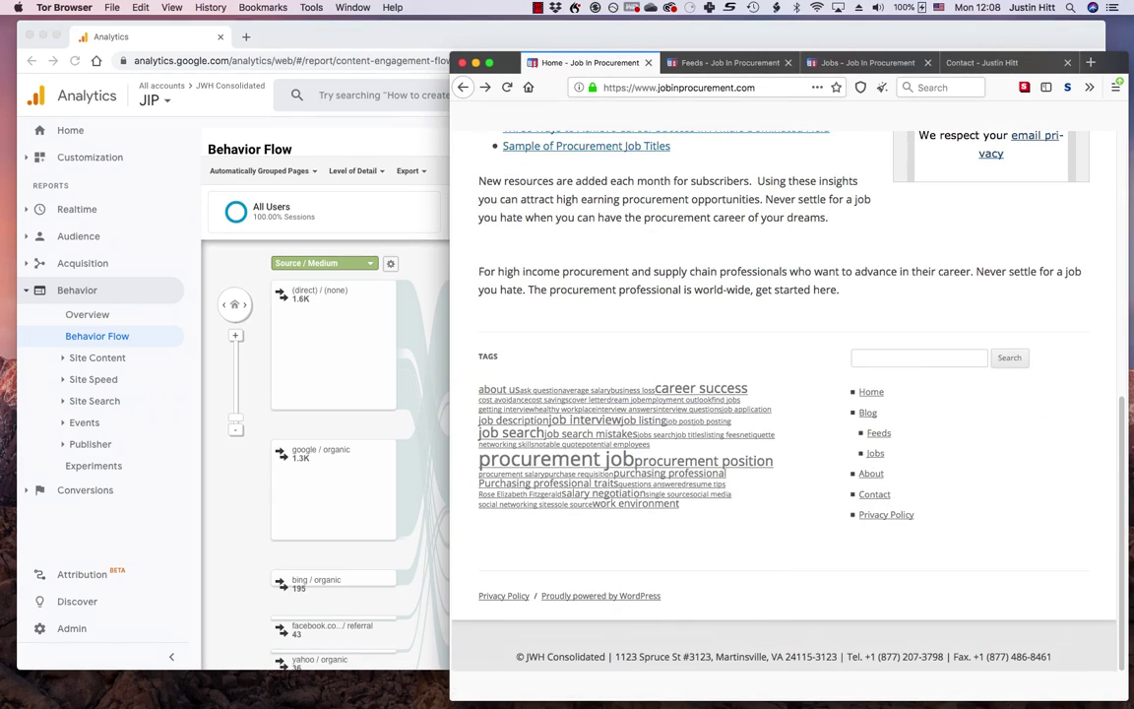
{"action": "scroll", "coordinate": [788, 394], "scroll_direction": "up", "scroll_amount": 10}
Step: Switch to Chrome and examine the starting pages and first interactions in the Behavior Flow report
{"action": "key", "text": "super+Tab"}
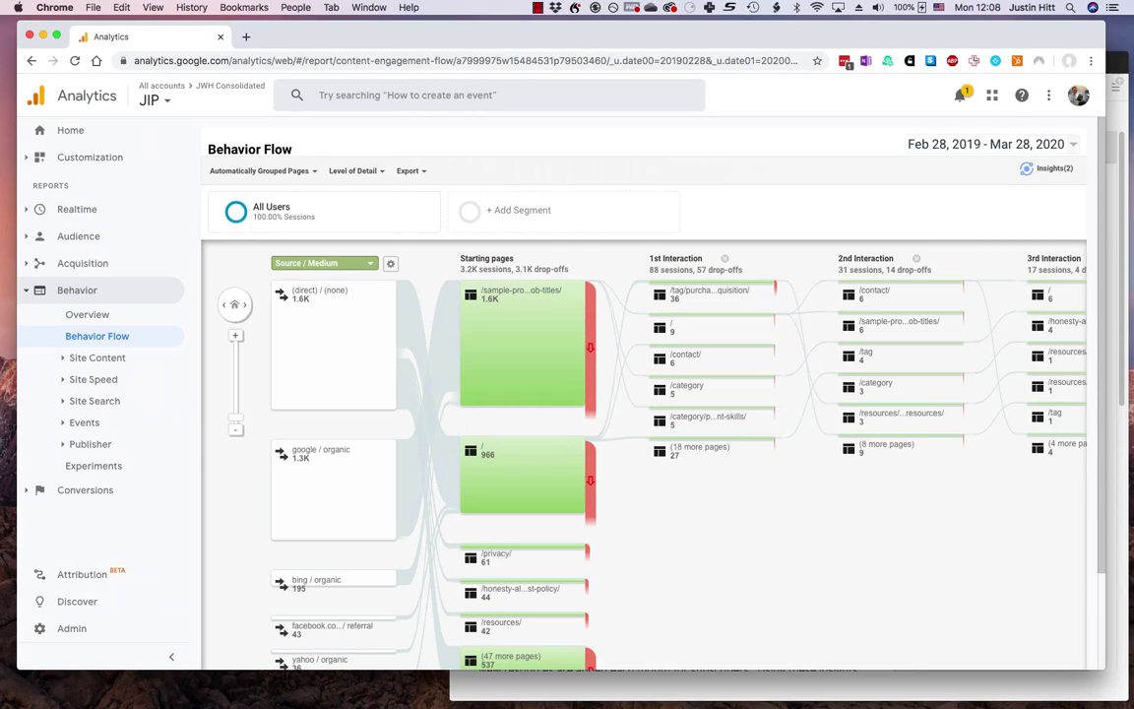
{"action": "mouse_move", "coordinate": [866, 446]}
{"action": "mouse_move", "coordinate": [522, 468]}
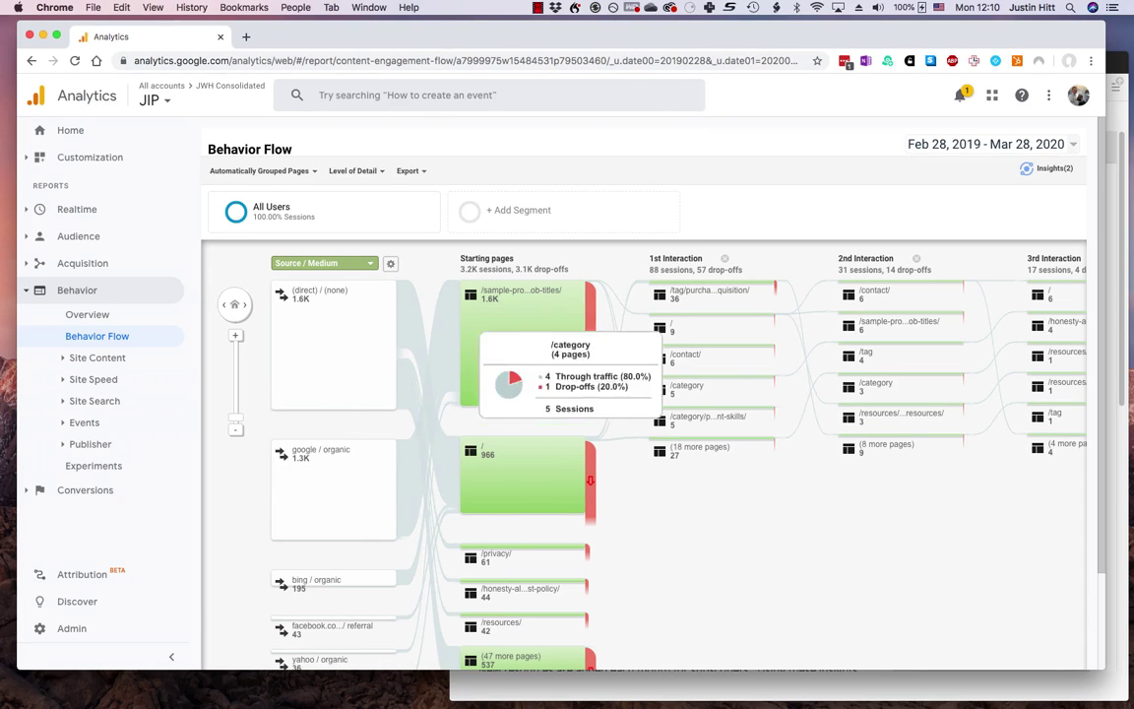
{"action": "mouse_move", "coordinate": [689, 357]}
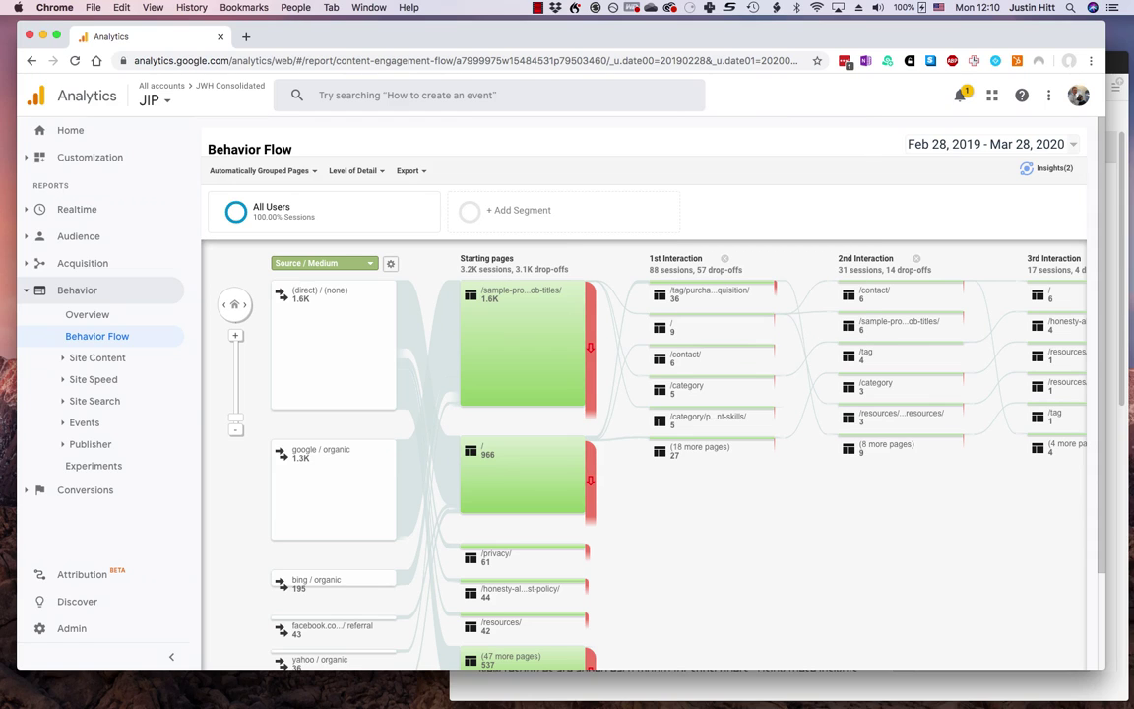
{"action": "mouse_move", "coordinate": [522, 340]}
{"action": "mouse_move", "coordinate": [728, 353]}
Step: Switch to Tor Browser and open the "Sample of Procurement Job Titles" article from the home page in a new tab
{"action": "key", "text": "super+Tab"}
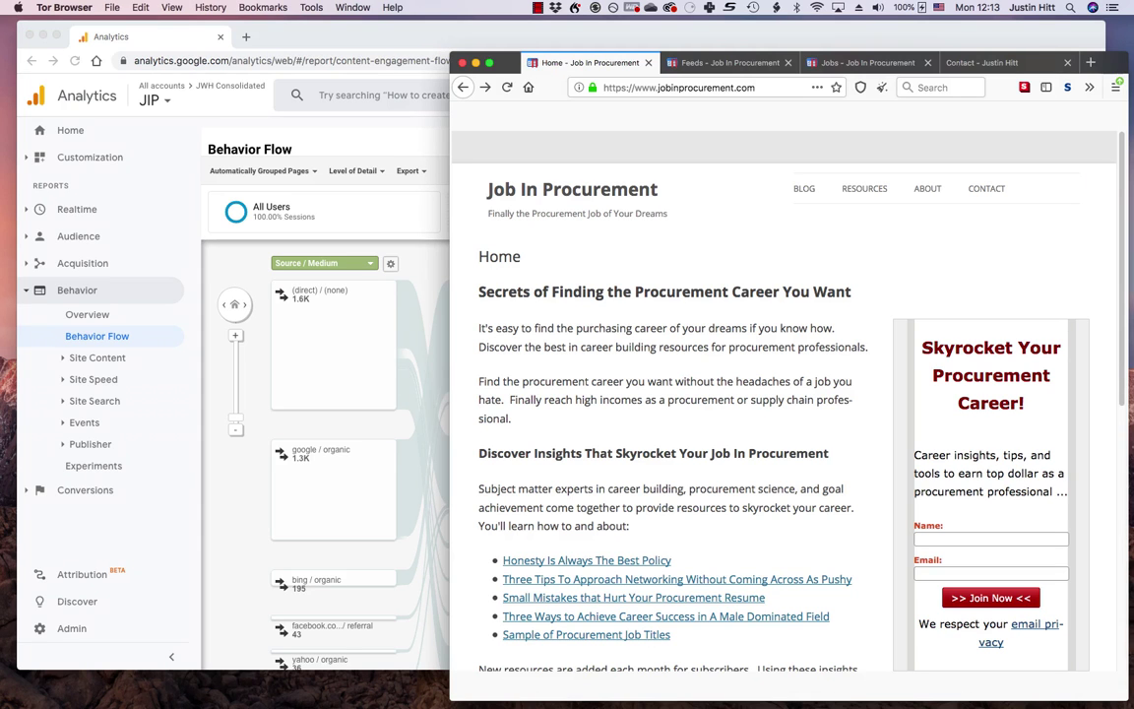
{"action": "right_click", "coordinate": [542, 634]}
{"action": "left_click", "coordinate": [608, 540]}
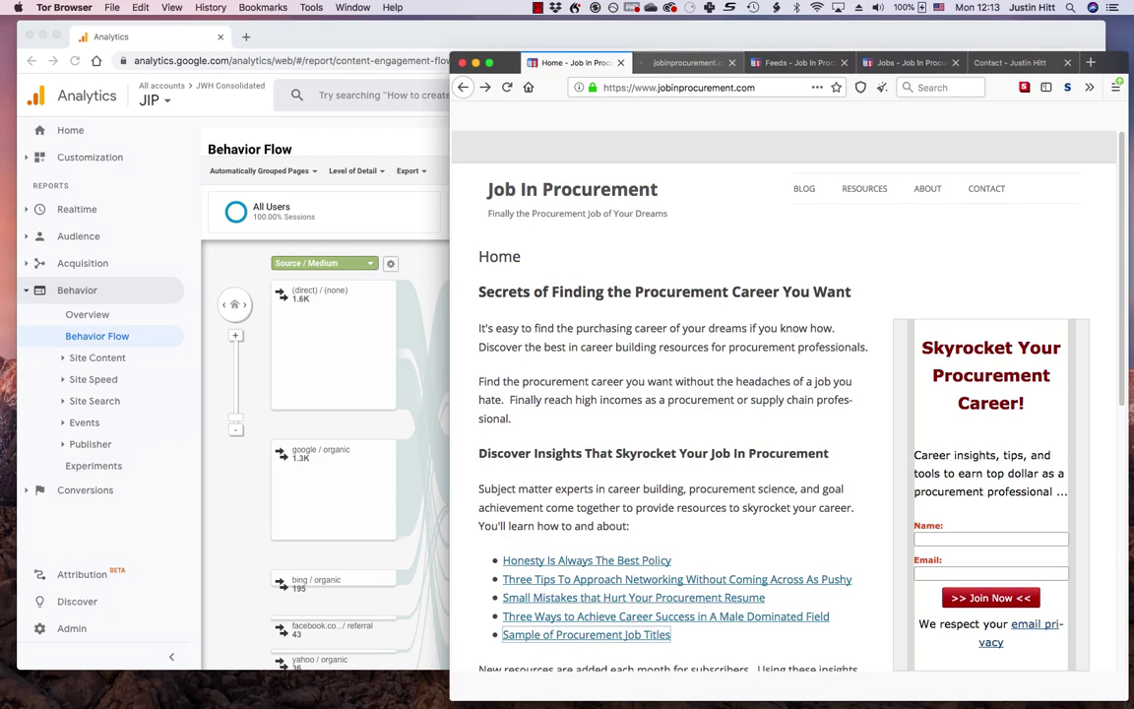
{"action": "key", "text": "ctrl+Tab"}
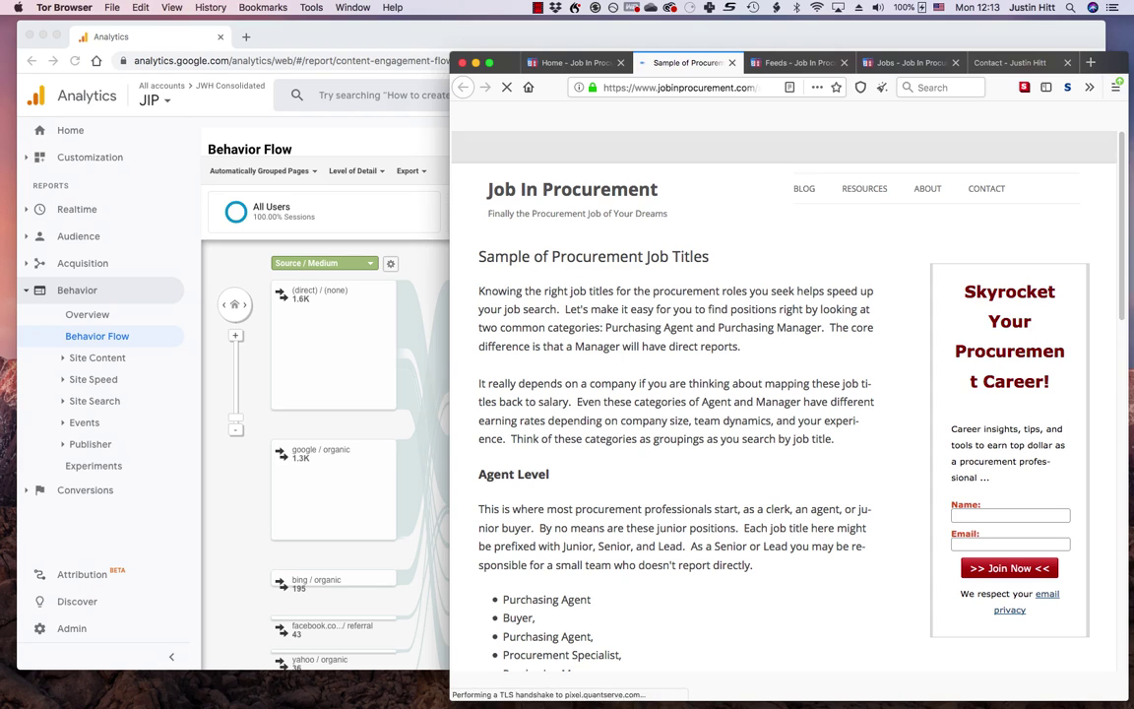
Step: Review the whole article, including the Agent and Management Level job titles, sidebar, author box and footer links
{"action": "scroll", "coordinate": [787, 393], "scroll_direction": "down", "scroll_amount": 2}
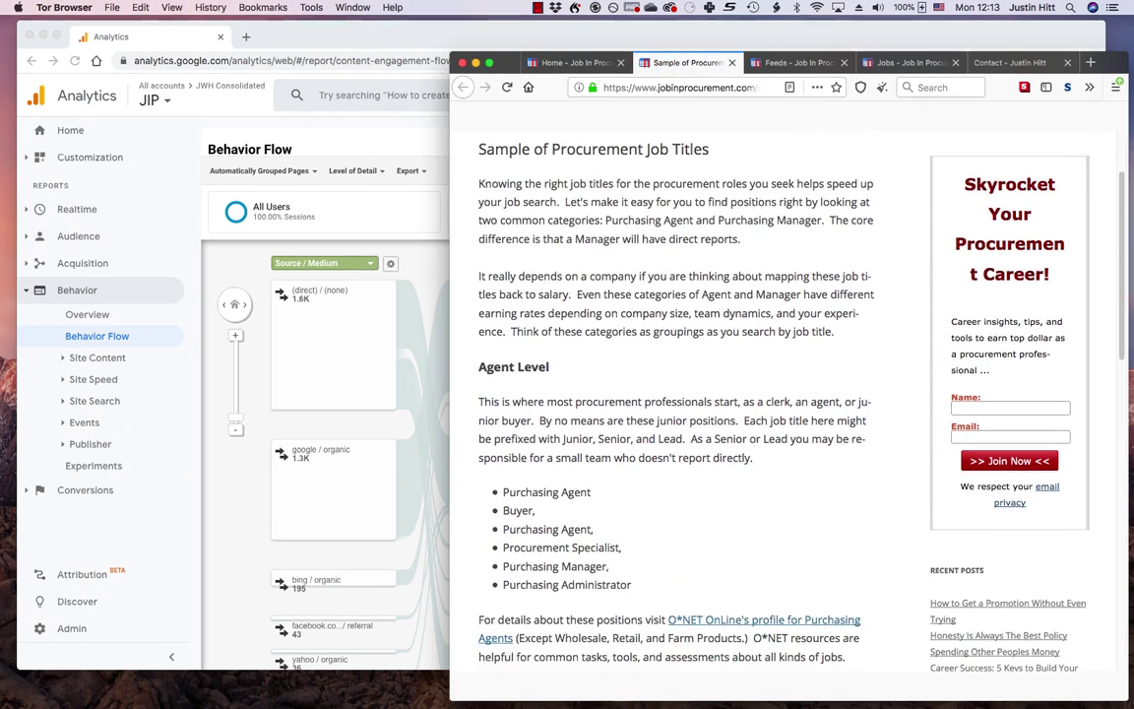
{"action": "scroll", "coordinate": [787, 394], "scroll_direction": "down", "scroll_amount": 5}
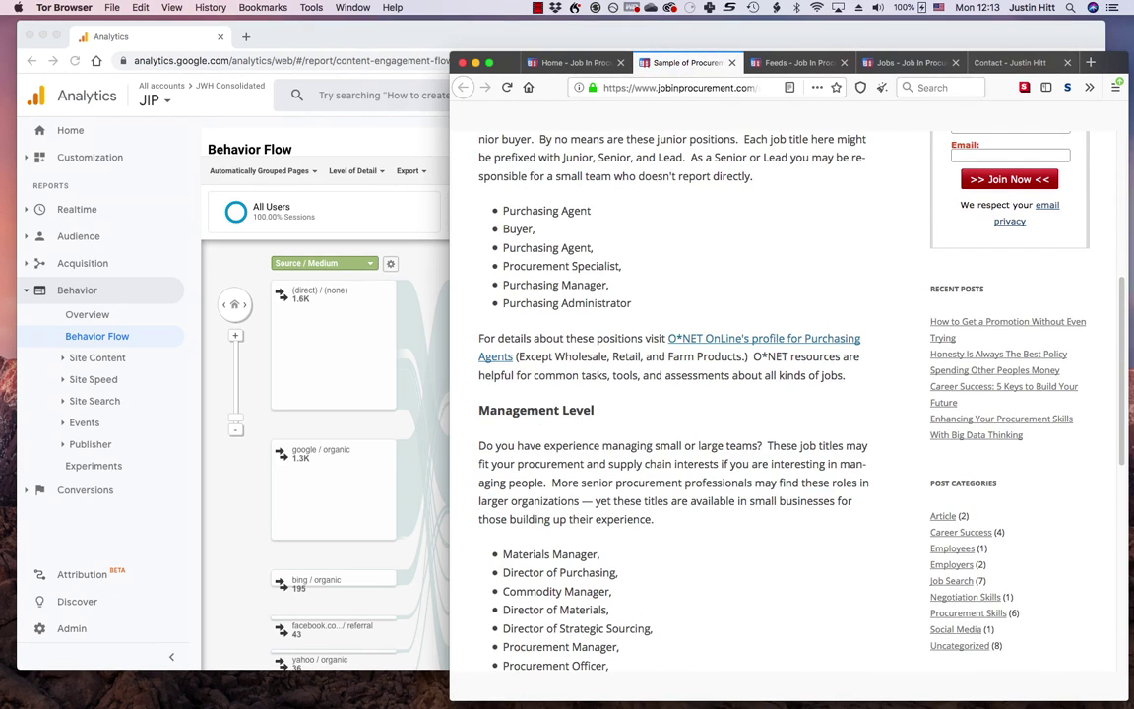
{"action": "scroll", "coordinate": [788, 394], "scroll_direction": "down", "scroll_amount": 6}
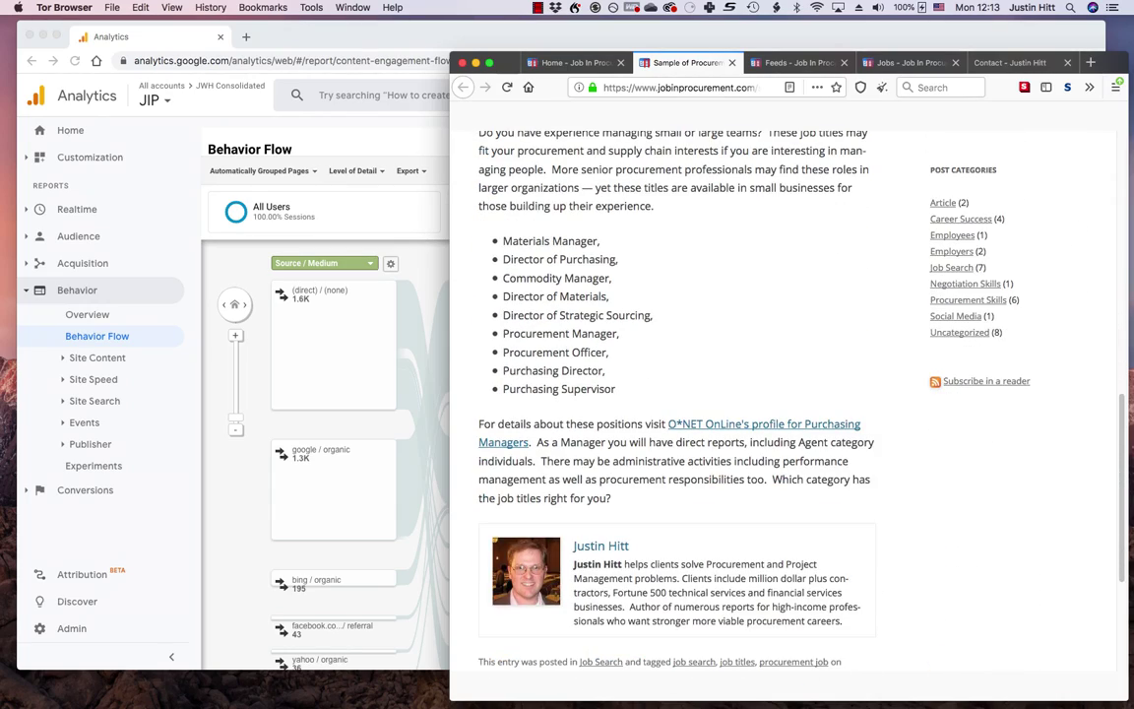
{"action": "scroll", "coordinate": [788, 394], "scroll_direction": "up", "scroll_amount": 15}
{"action": "scroll", "coordinate": [788, 394], "scroll_direction": "down", "scroll_amount": 15}
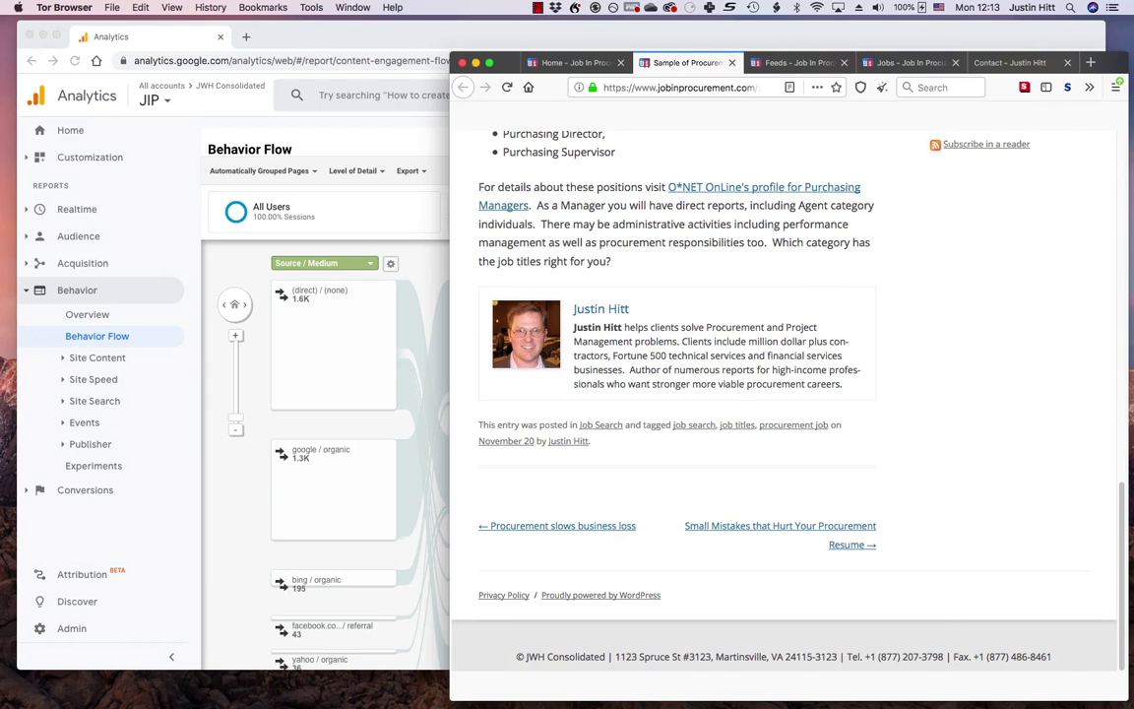
{"action": "scroll", "coordinate": [787, 394], "scroll_direction": "up", "scroll_amount": 15}
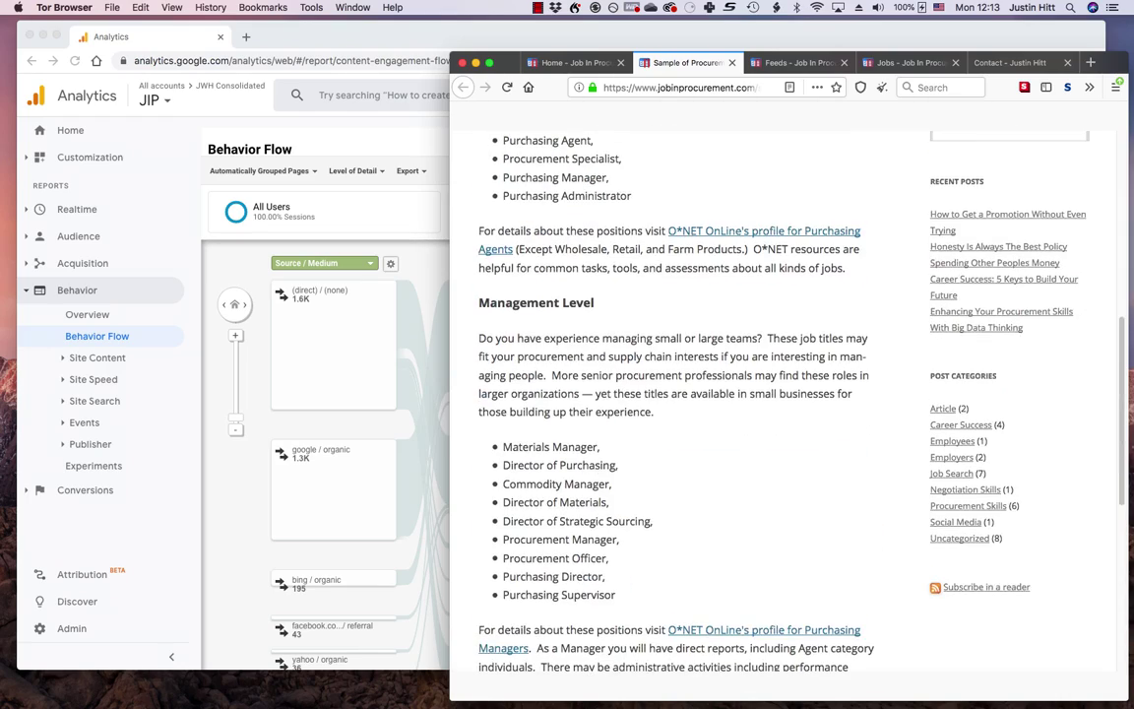
{"action": "scroll", "coordinate": [788, 394], "scroll_direction": "up", "scroll_amount": 5}
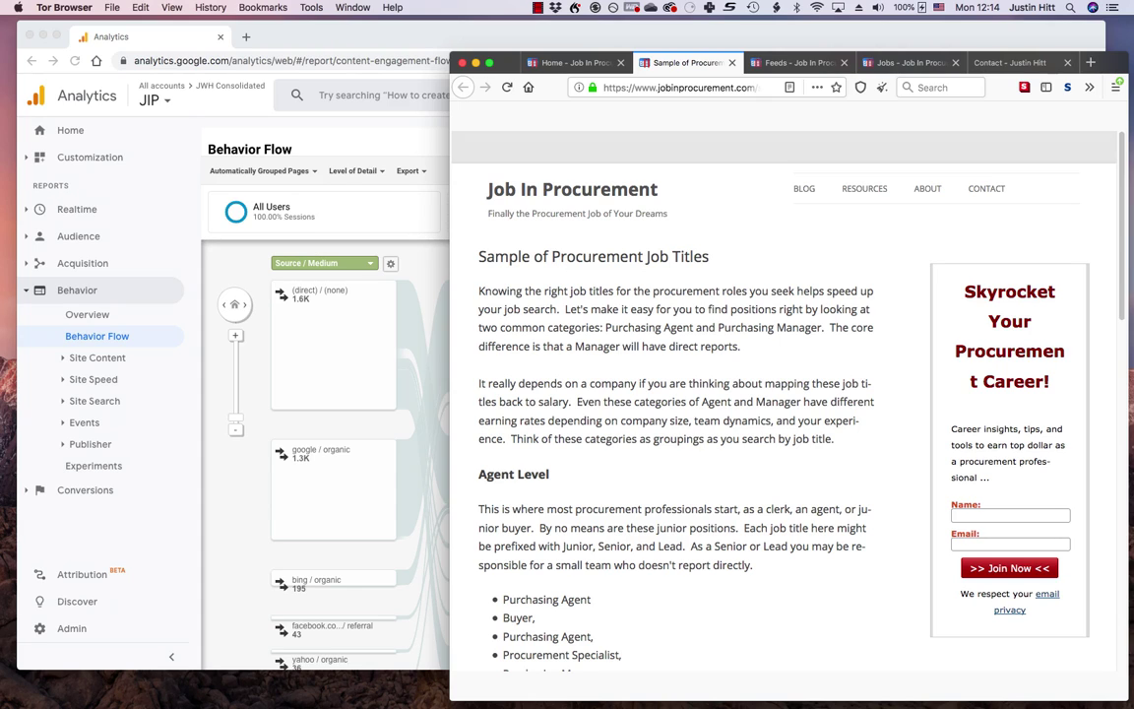
{"action": "scroll", "coordinate": [784, 394], "scroll_direction": "down", "scroll_amount": 15}
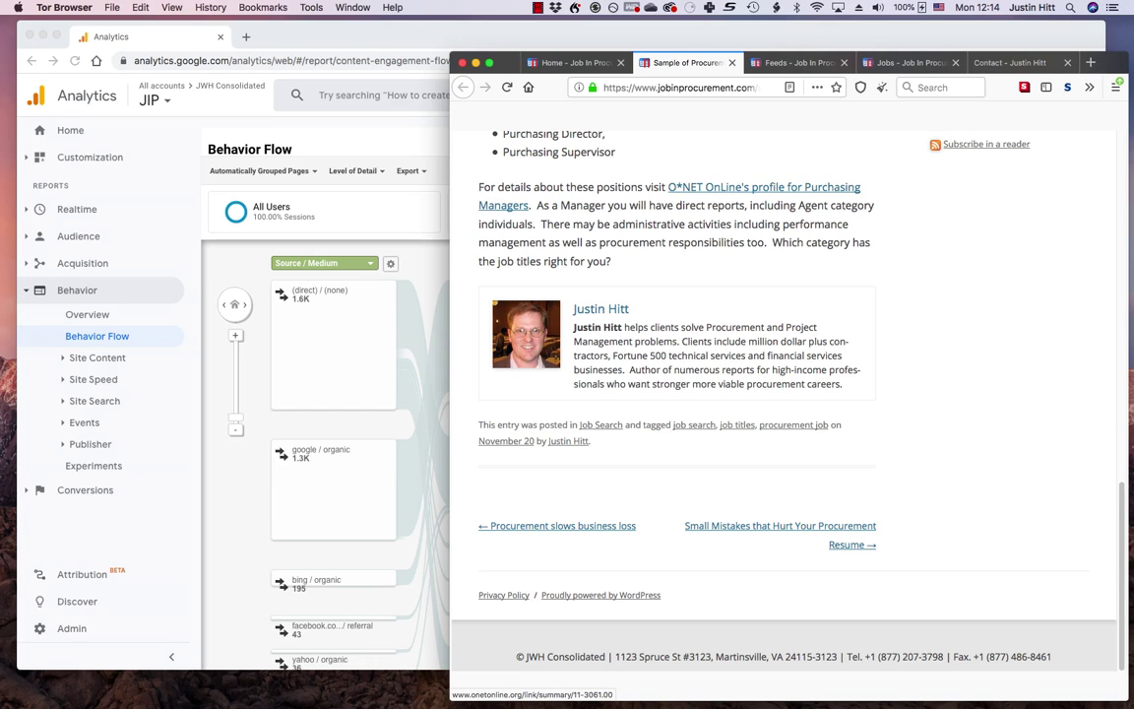
Step: Compare the Behavior Flow report in Chrome with the article in Tor Browser, and return to the presentation slides in Acrobat
{"action": "left_click", "coordinate": [414, 626]}
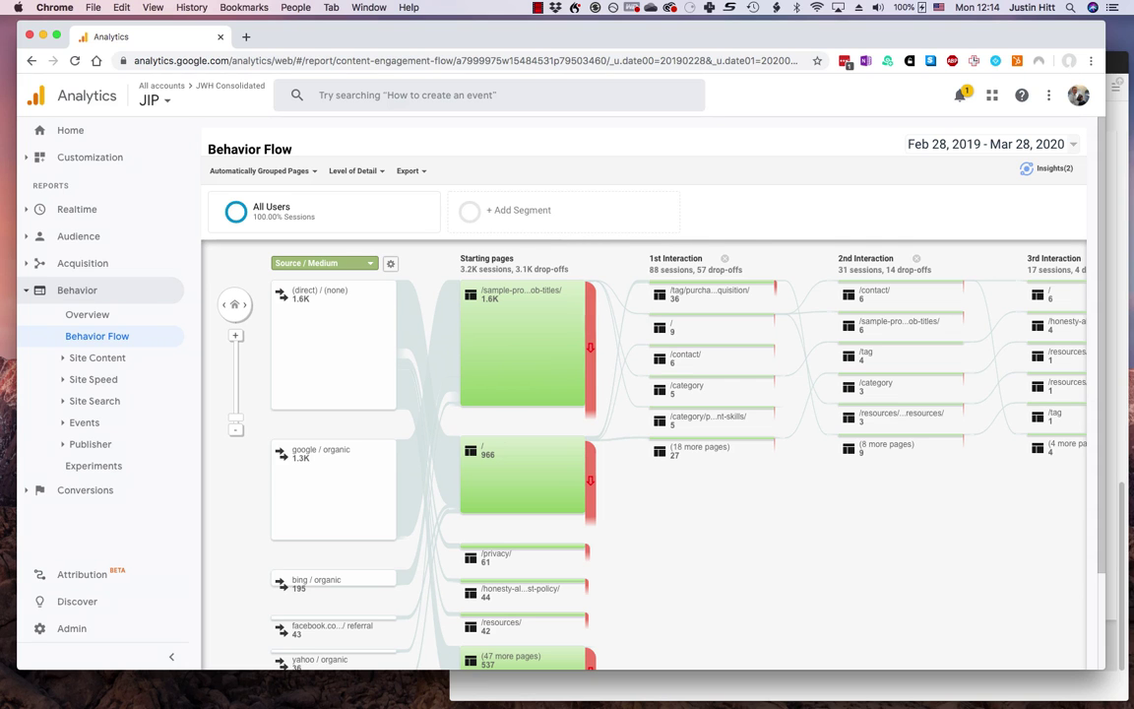
{"action": "key", "text": "super+Tab"}
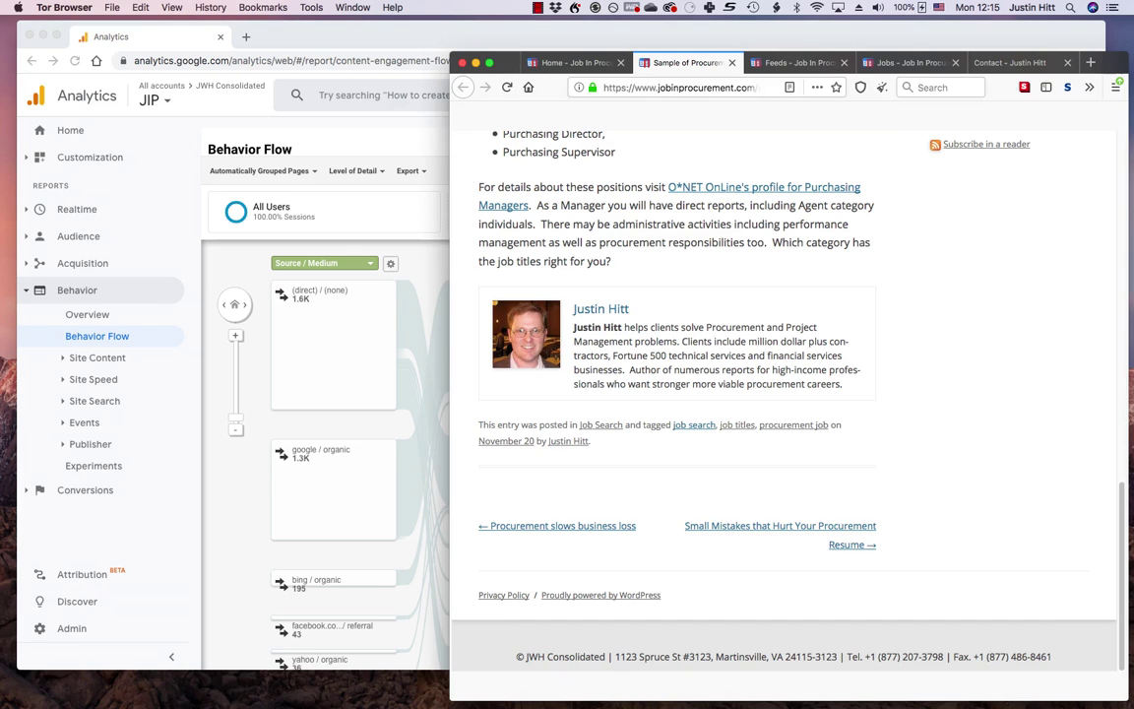
{"action": "key", "text": "Home"}
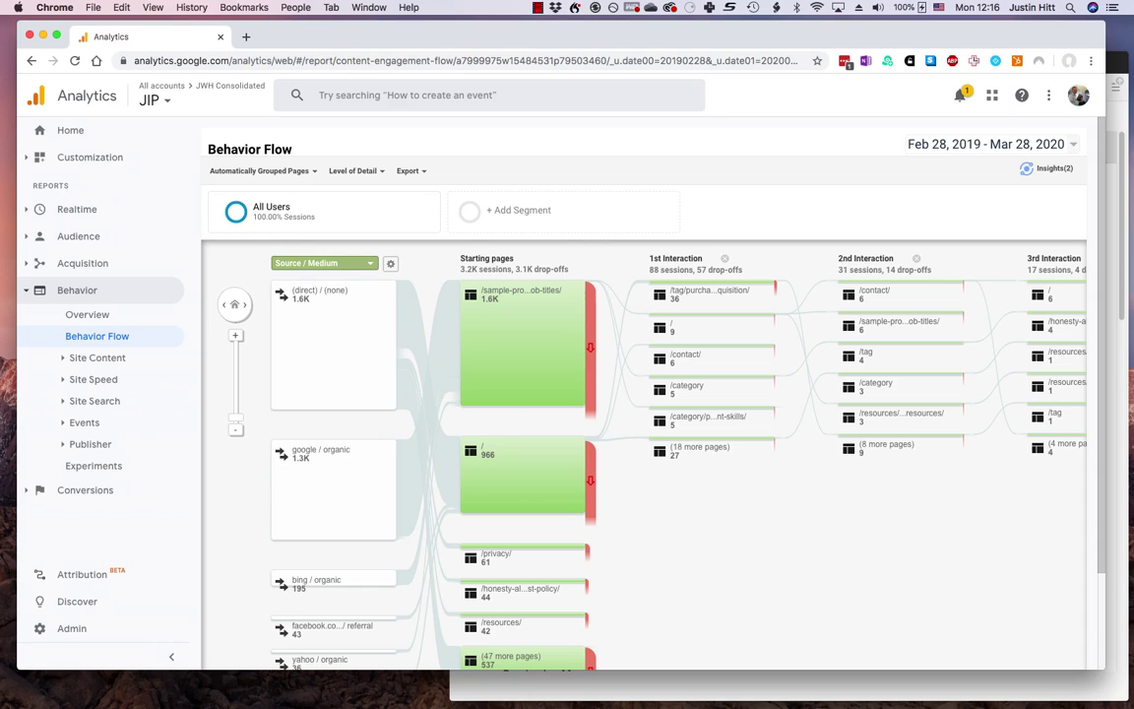
{"action": "key", "text": "super+Tab"}
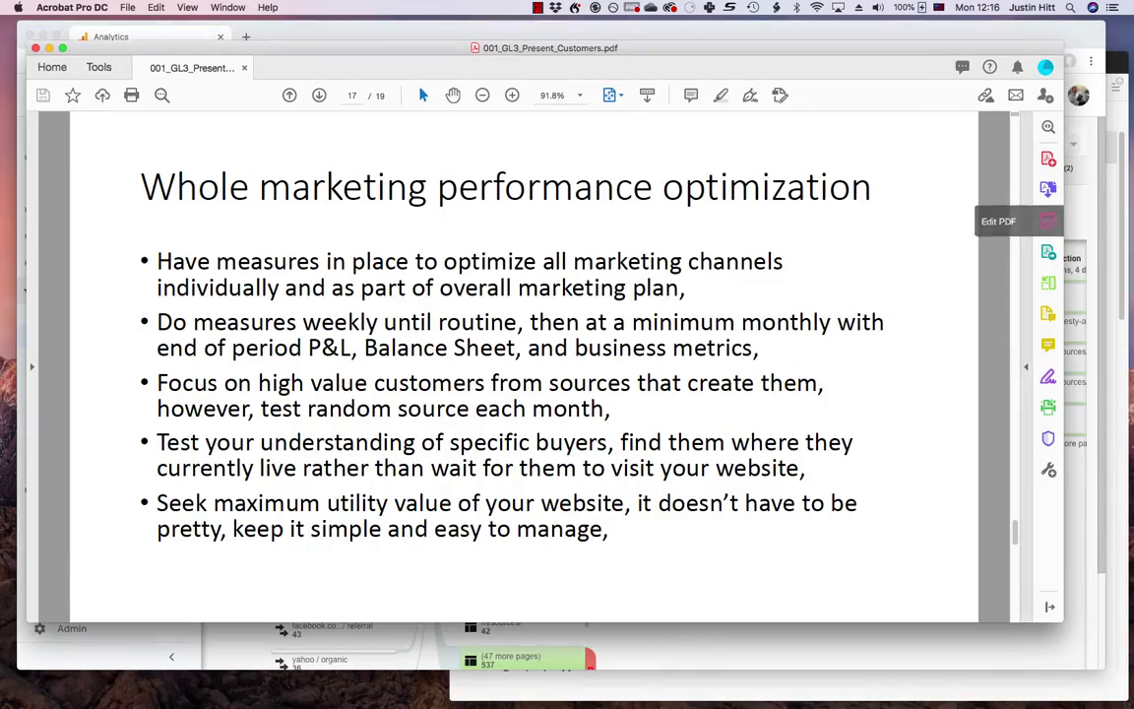
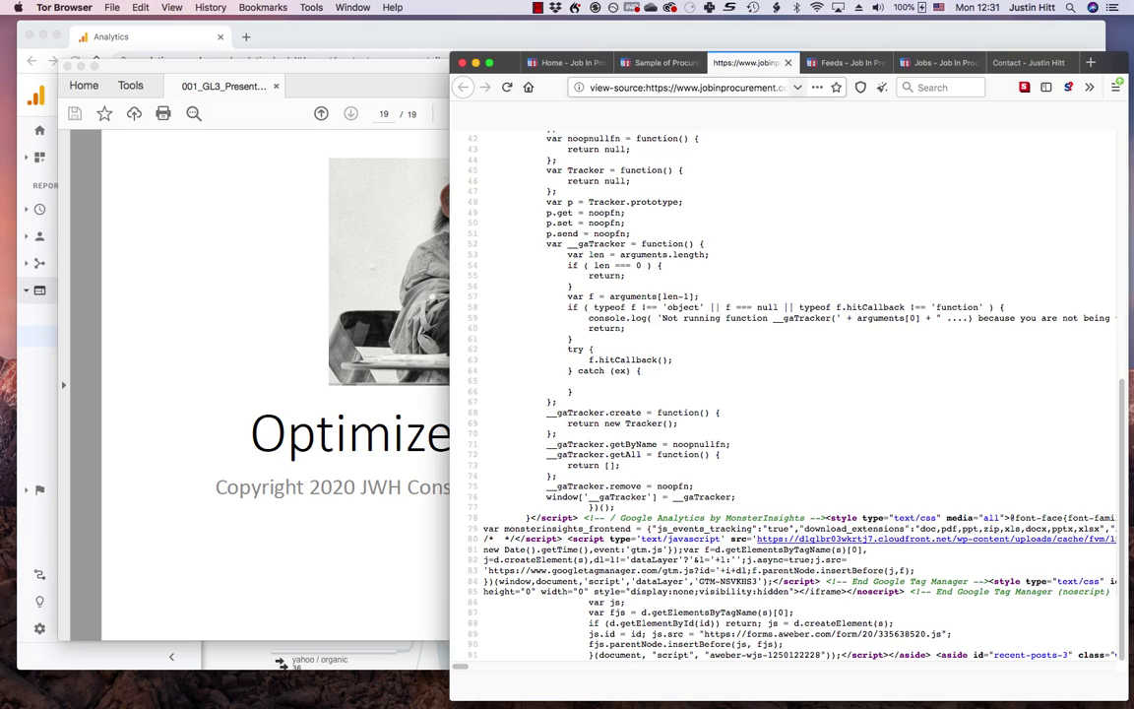
Step: Close the page source tab in Tor Browser, and open Google Tag Manager in a new Chrome tab by searching for "google tag manager"
{"action": "left_click", "coordinate": [788, 62]}
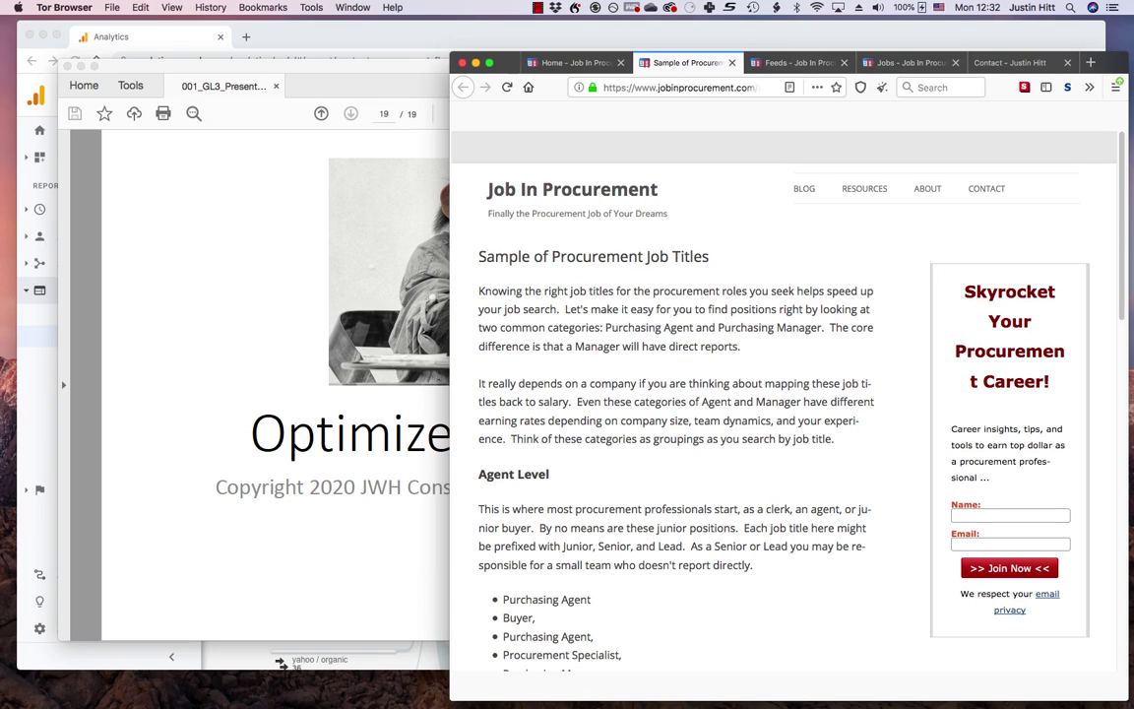
{"action": "key", "text": "super+Tab"}
{"action": "key", "text": "super+t"}
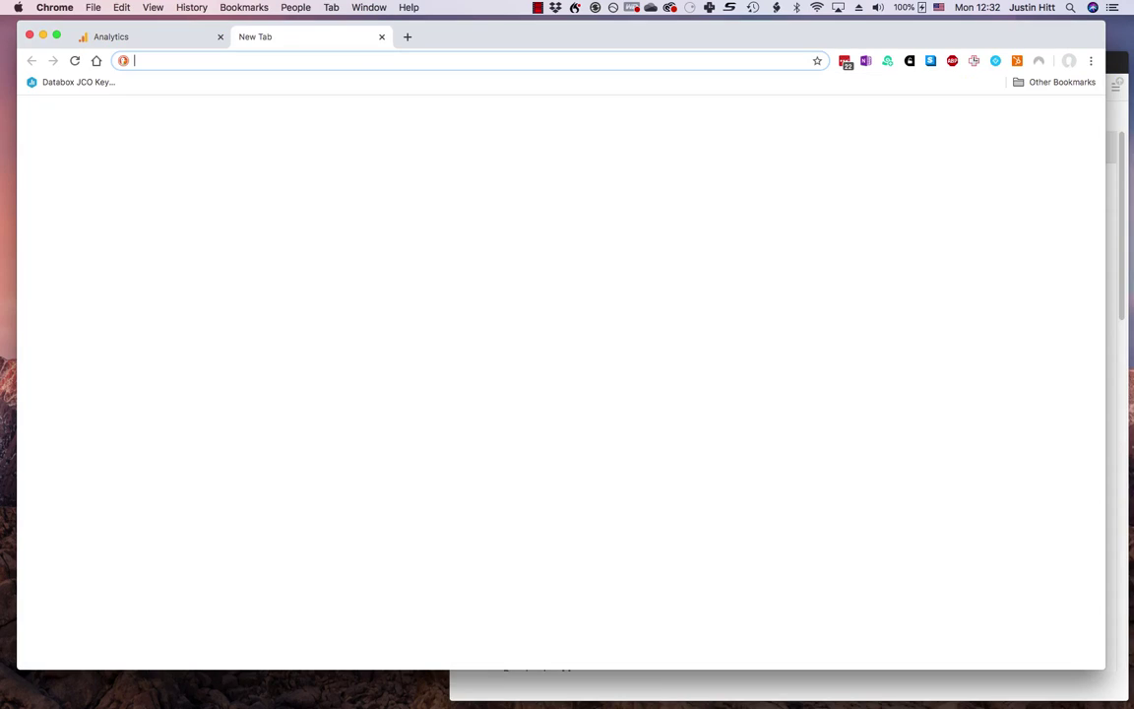
{"action": "type", "text": "goo"}
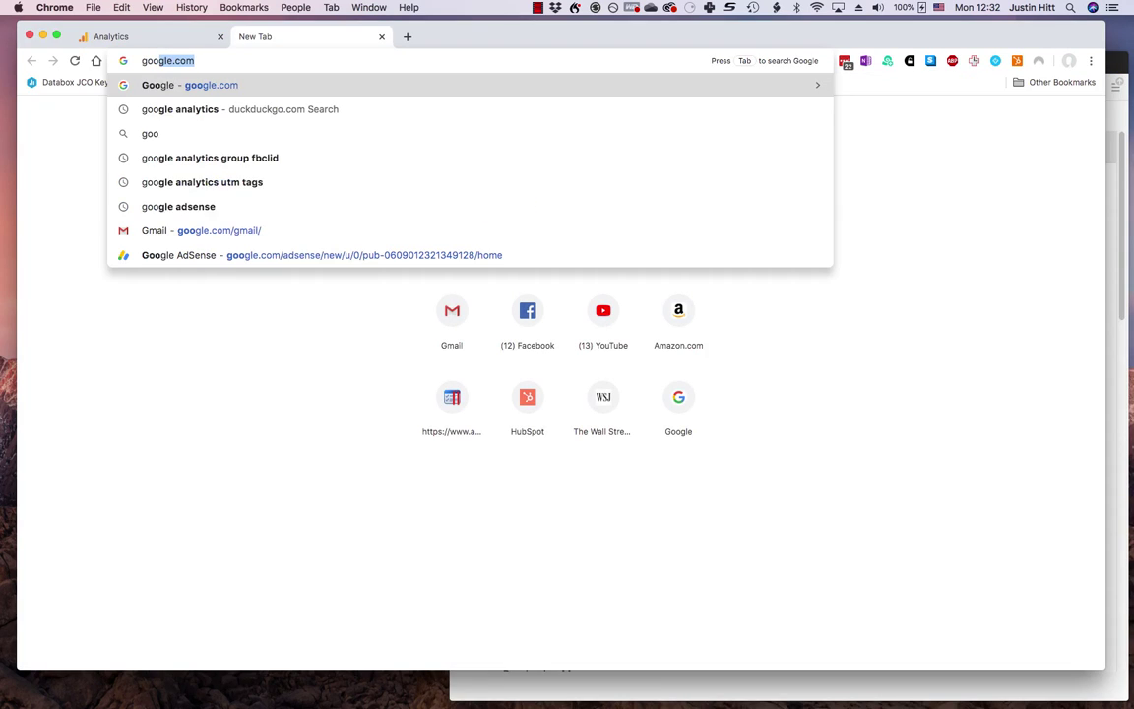
{"action": "type", "text": "gle tag man"}
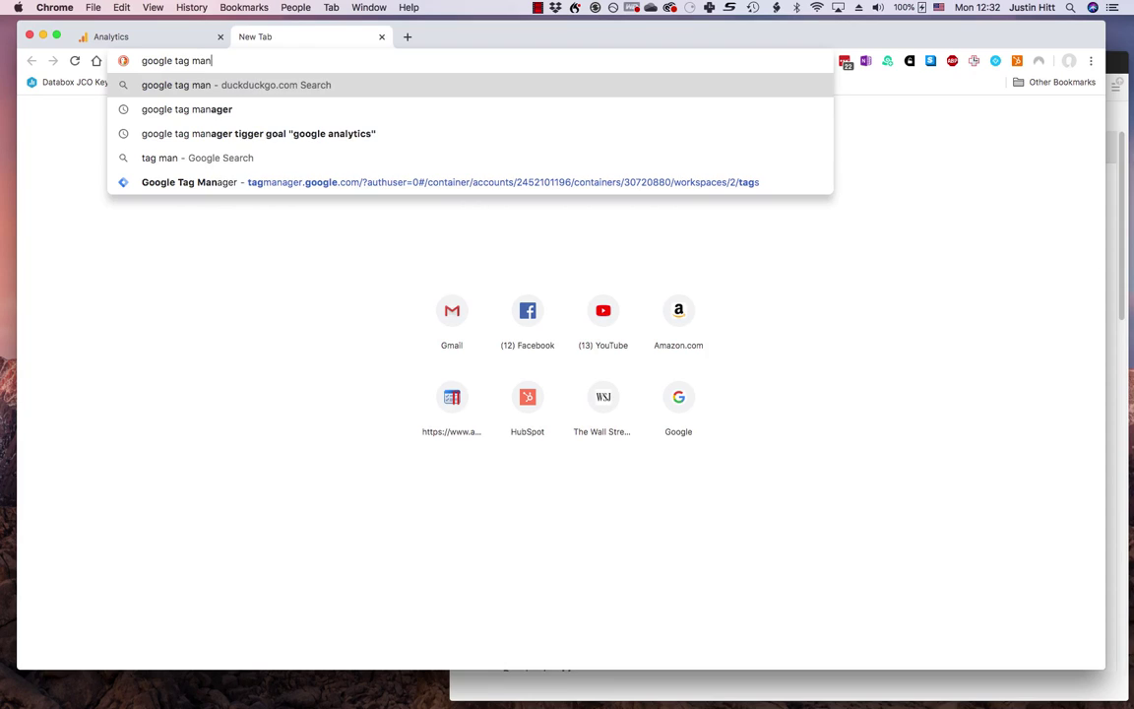
{"action": "key", "text": "Down"}
{"action": "key", "text": "Return"}
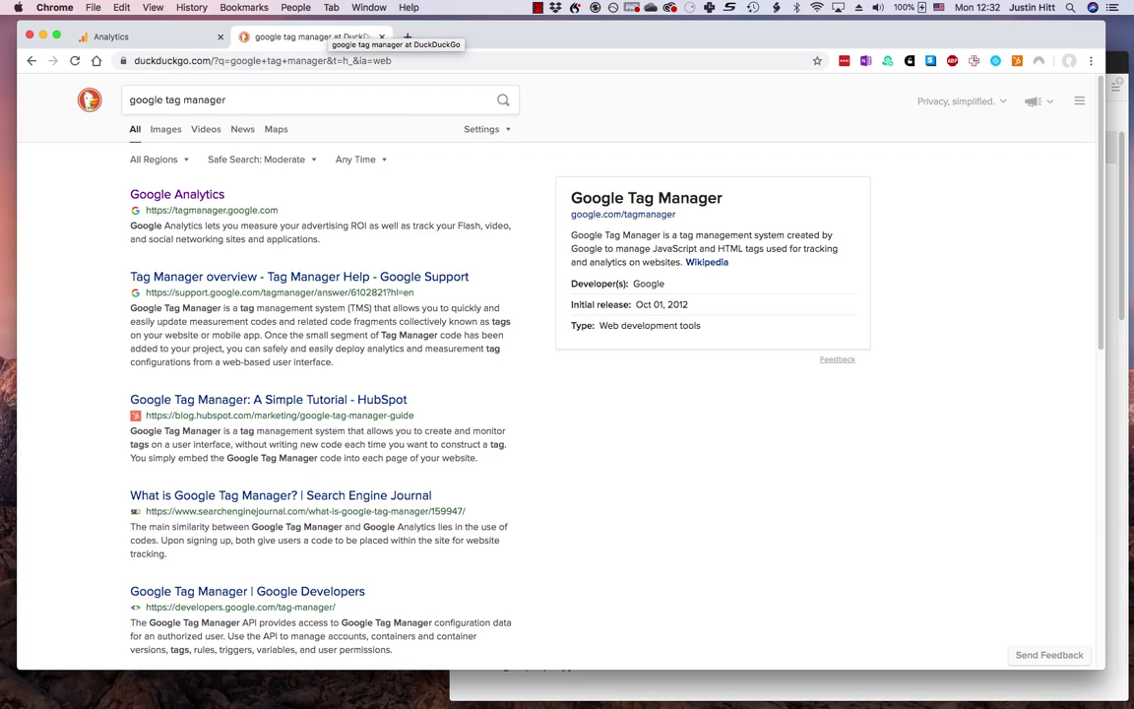
{"action": "left_click", "coordinate": [177, 195]}
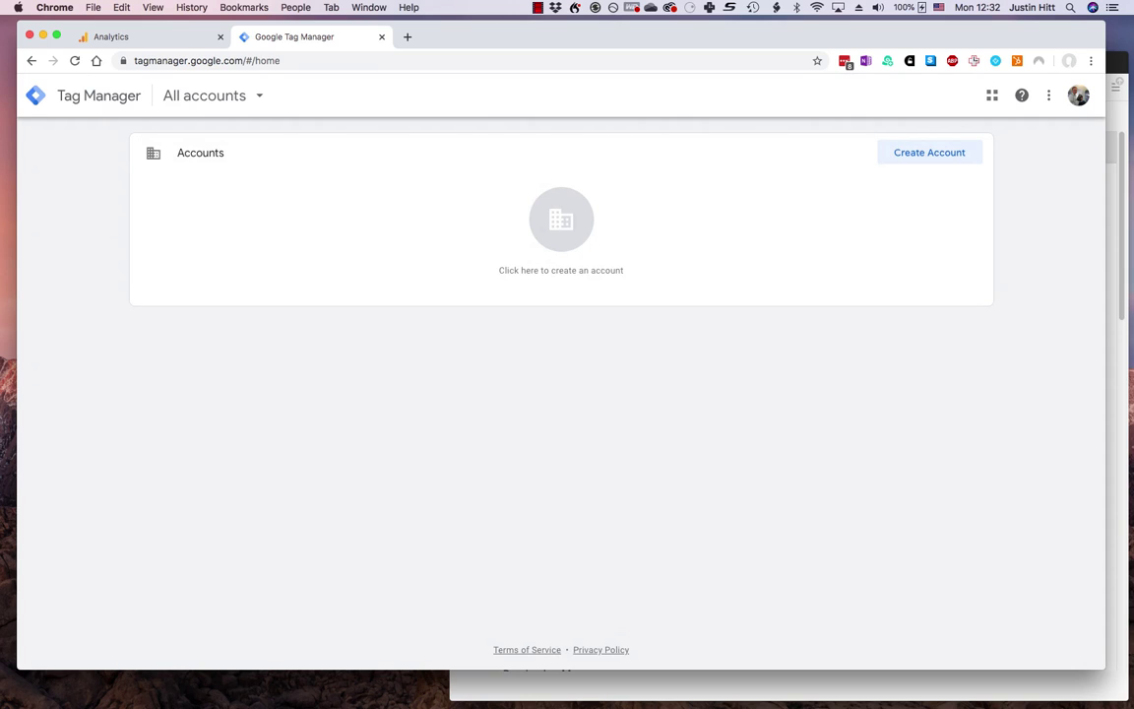
Step: Change Tag Manager to the other signed-in account and open the list of tags in the JIP container
{"action": "left_click", "coordinate": [1078, 94]}
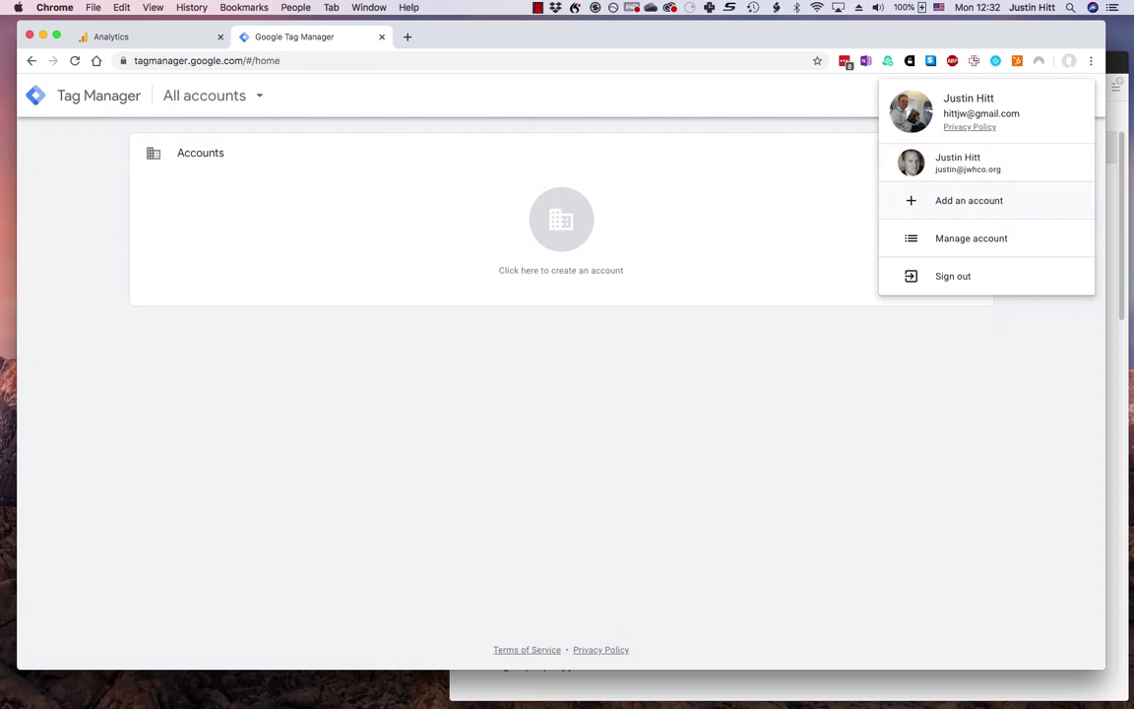
{"action": "left_click", "coordinate": [955, 162]}
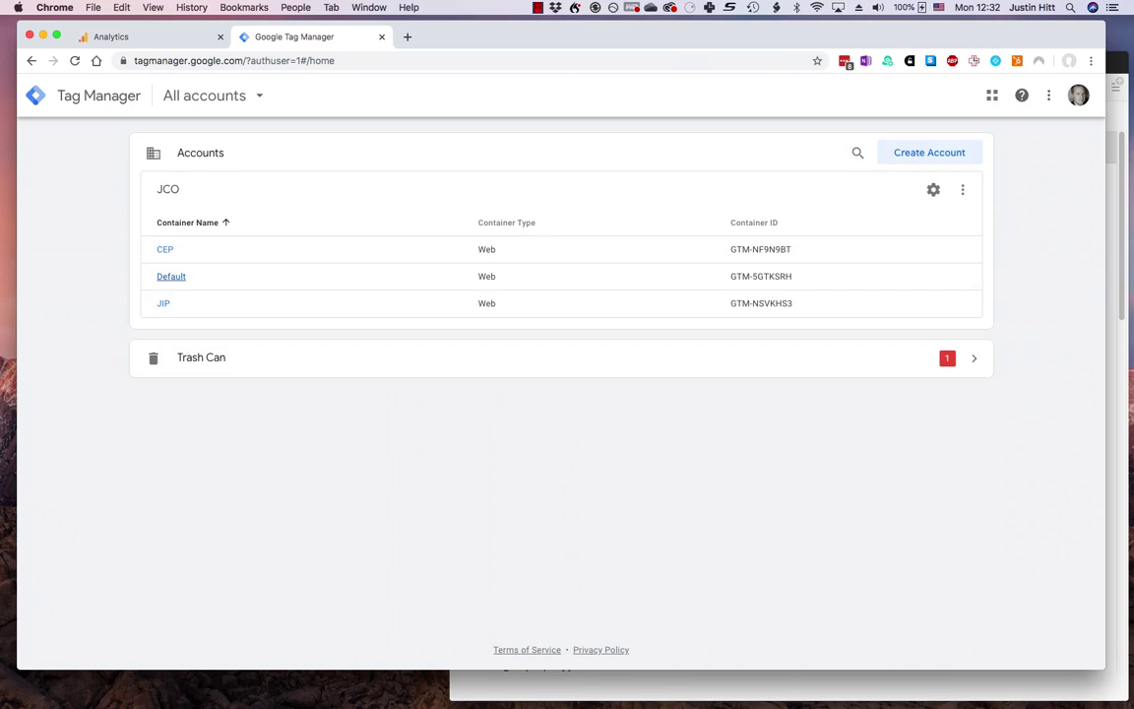
{"action": "left_click", "coordinate": [163, 303]}
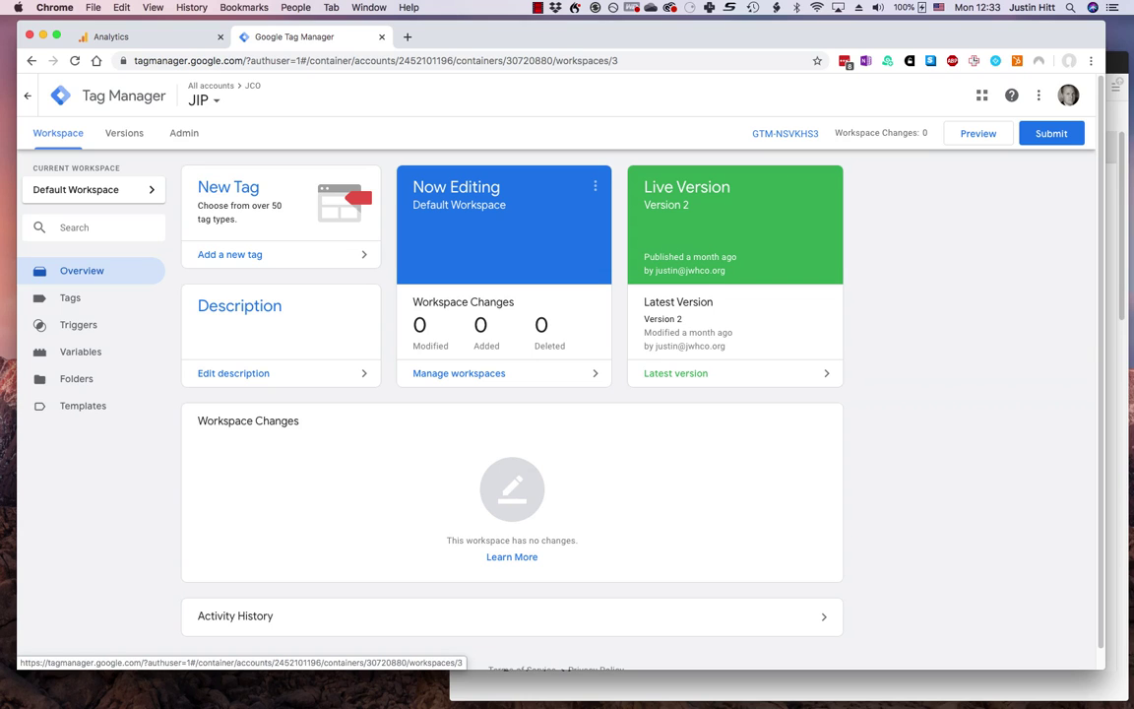
{"action": "left_click", "coordinate": [69, 297]}
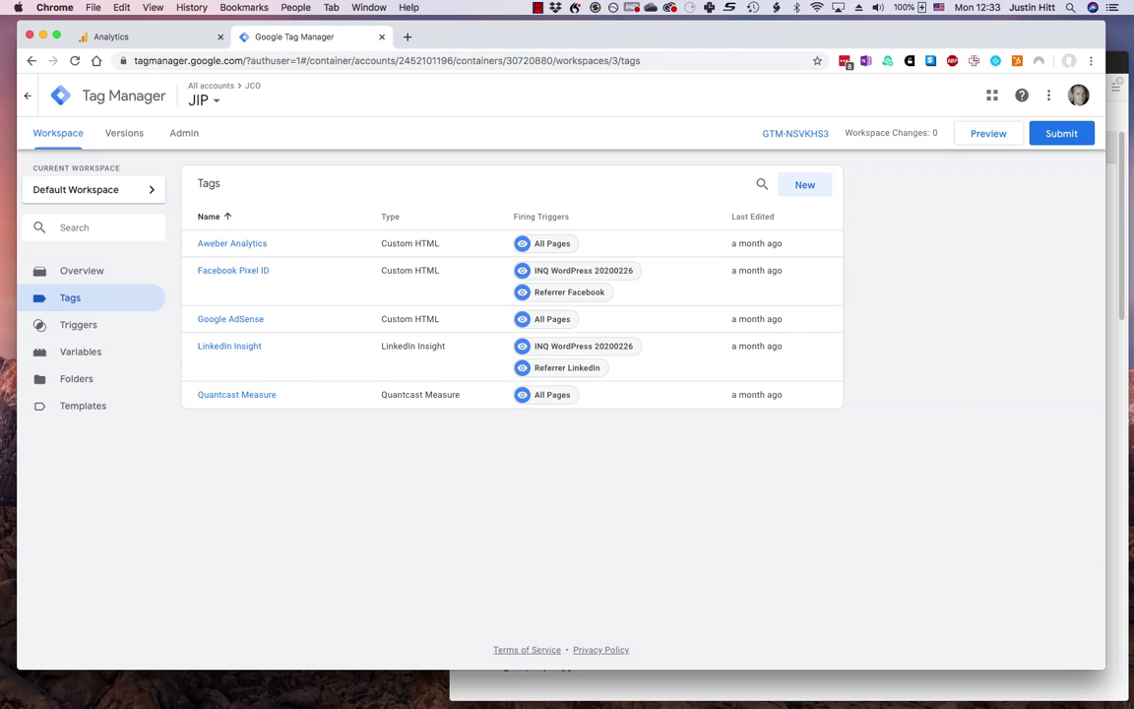
Step: Switch to Acrobat and bring up the "Opt-in or Lead Interaction" slide on page 10 of the presentation
{"action": "key", "text": "super+Tab"}
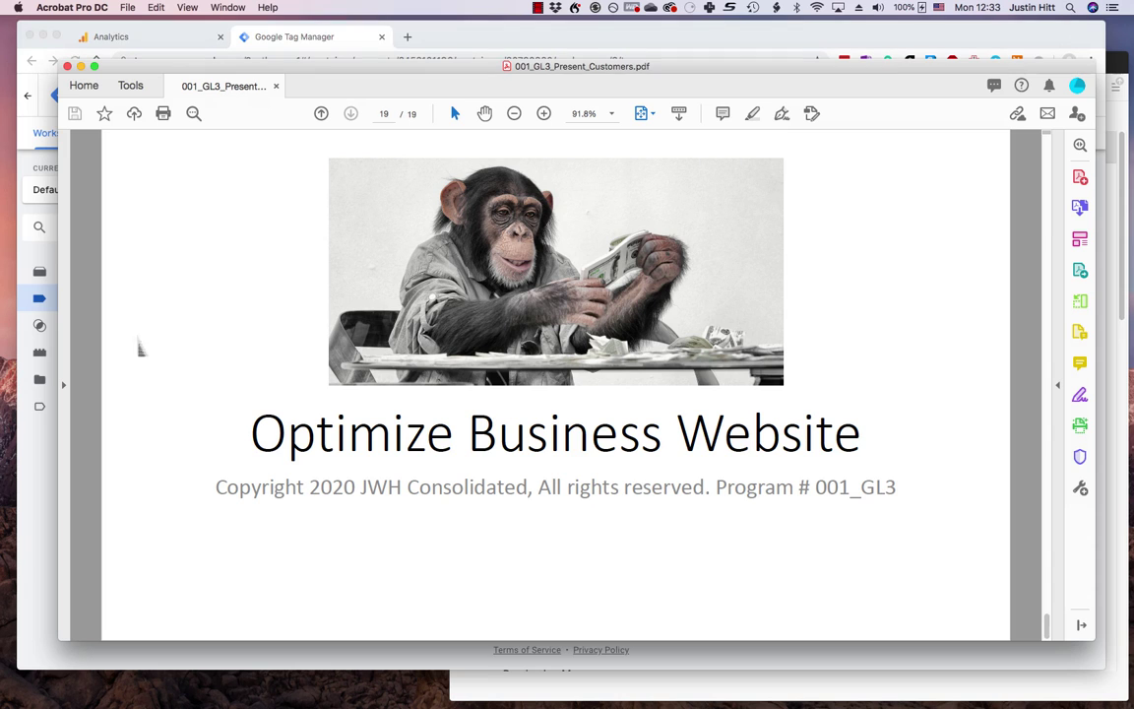
{"action": "key", "text": "Right"}
{"action": "key", "text": "Right"}
{"action": "key", "text": "Right"}
{"action": "key", "text": "Right"}
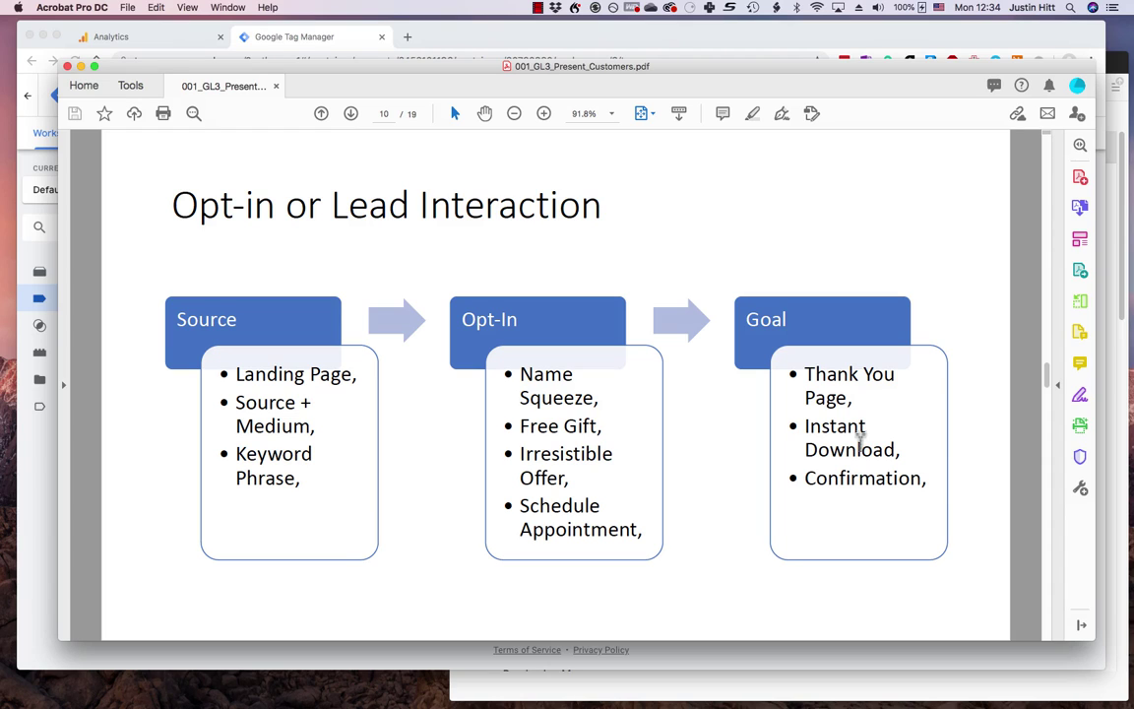
Step: Switch to Analytics in Chrome and examine the age and gender charts in the Audience Demographics Overview report
{"action": "key", "text": "super+Tab"}
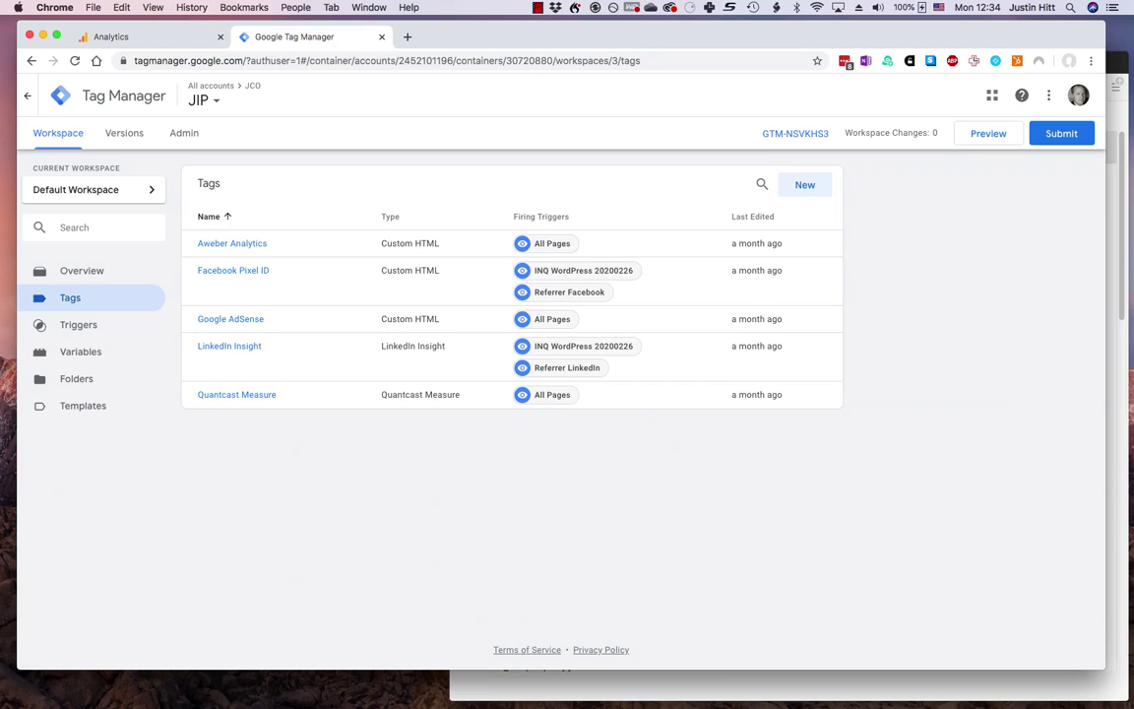
{"action": "left_click", "coordinate": [138, 36]}
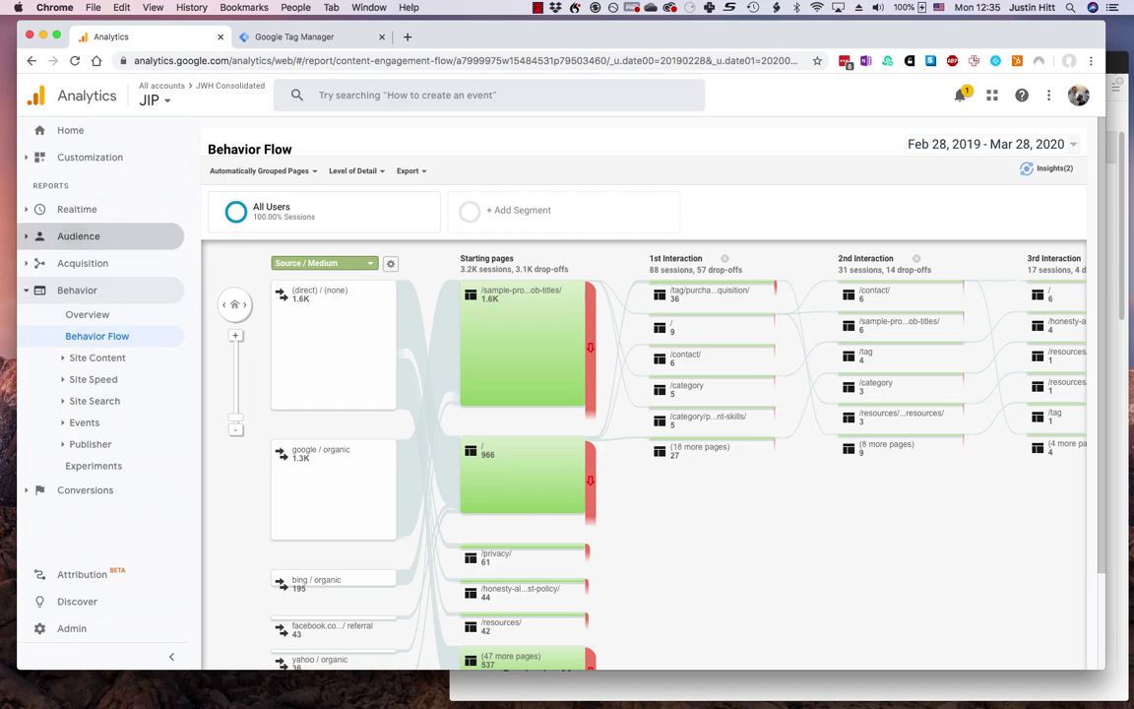
{"action": "left_click", "coordinate": [78, 236]}
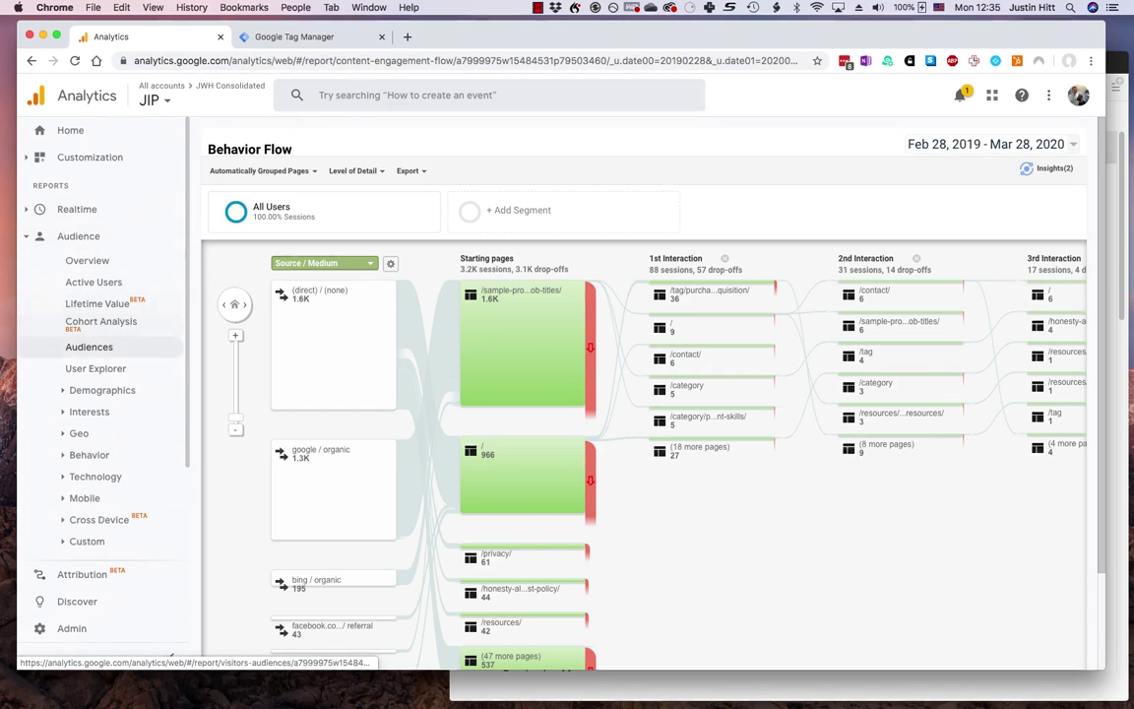
{"action": "left_click", "coordinate": [103, 390]}
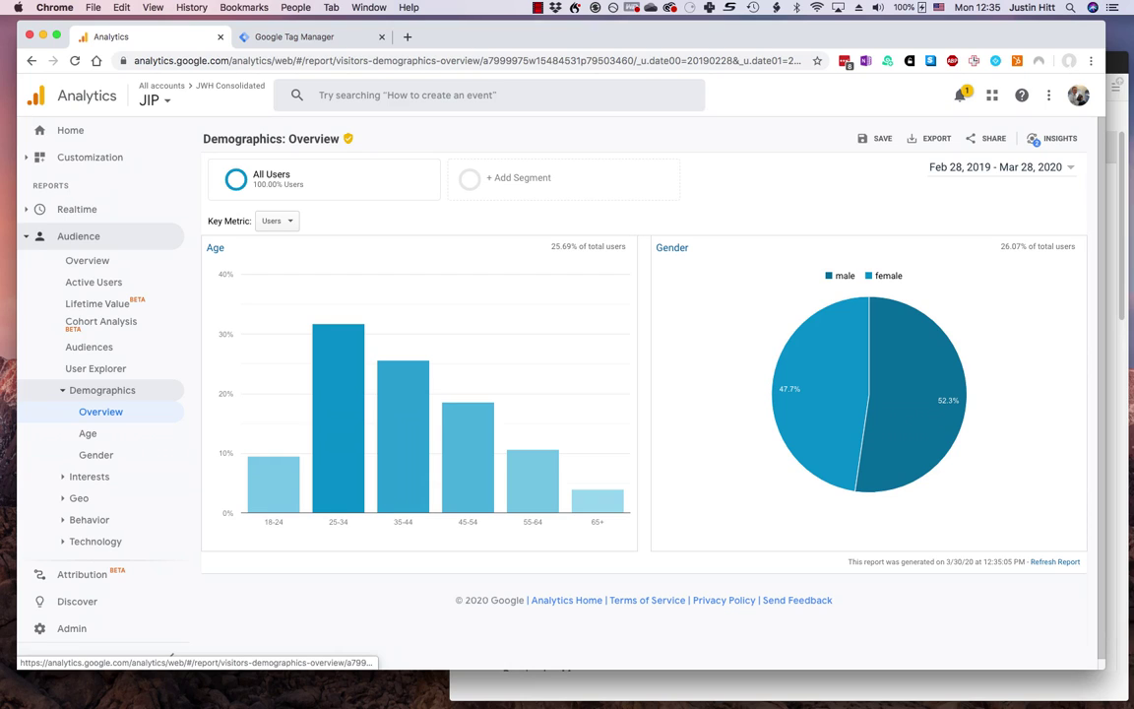
{"action": "mouse_move", "coordinate": [898, 411]}
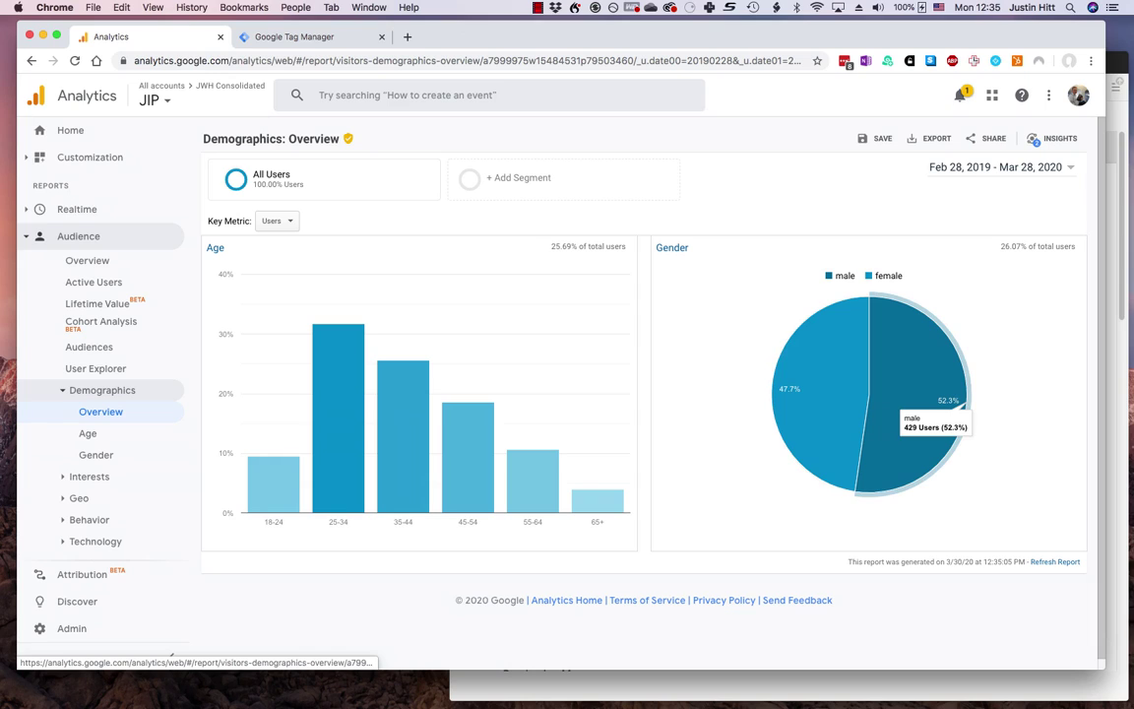
{"action": "mouse_move", "coordinate": [769, 359]}
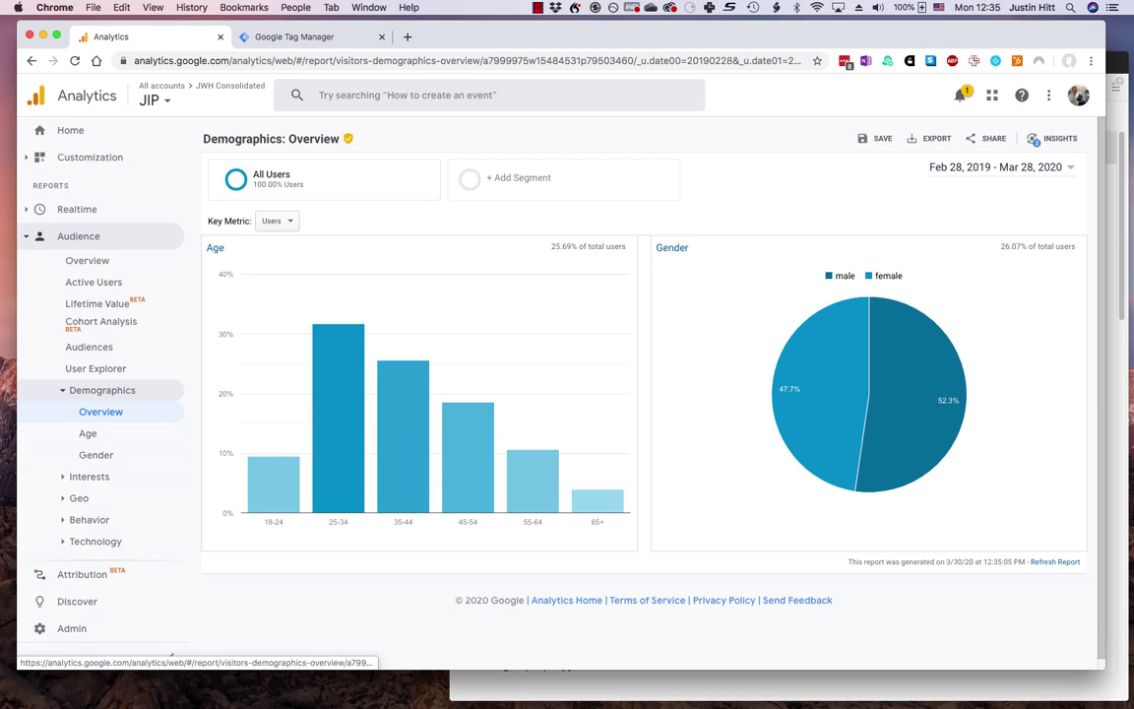
{"action": "mouse_move", "coordinate": [338, 340]}
{"action": "mouse_move", "coordinate": [469, 405]}
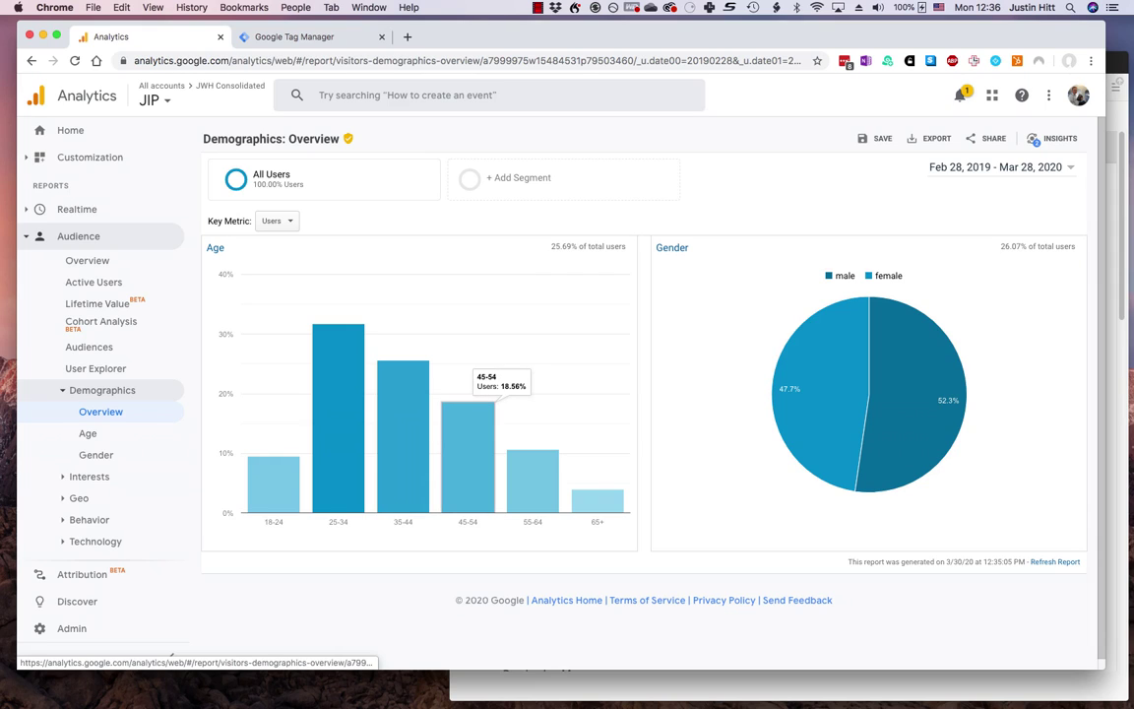
{"action": "mouse_move", "coordinate": [338, 414]}
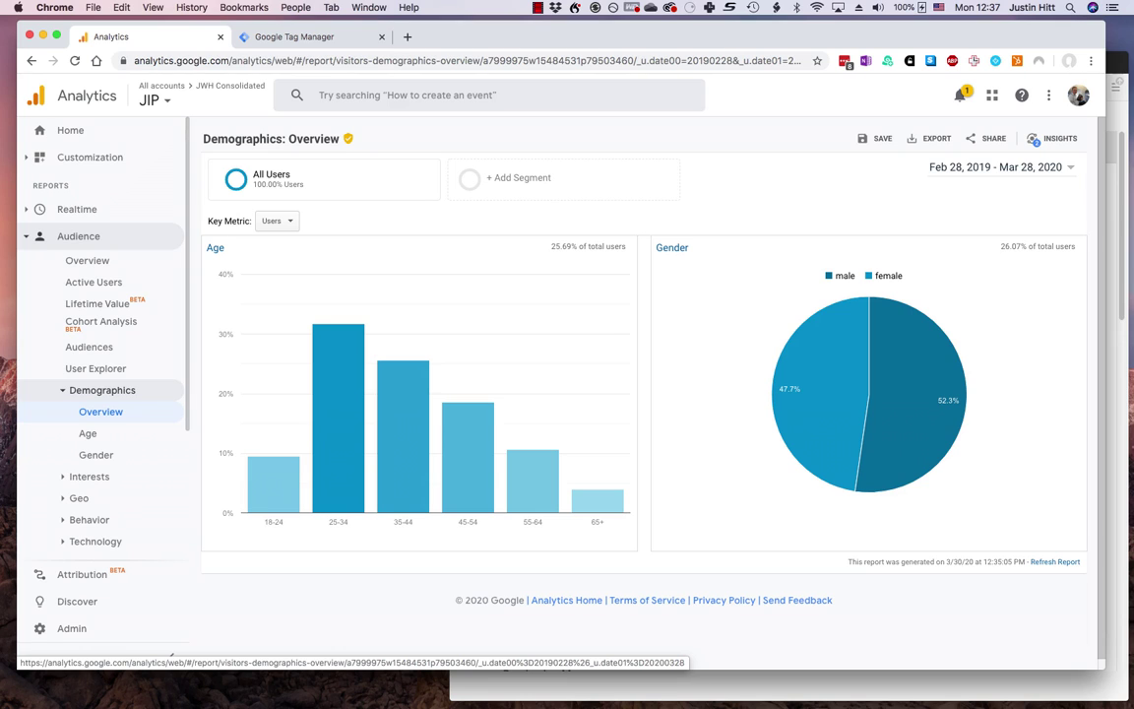
Step: Check the Tag Manager tag list again, and open the Social Overview report under Acquisition in Analytics
{"action": "left_click", "coordinate": [295, 38]}
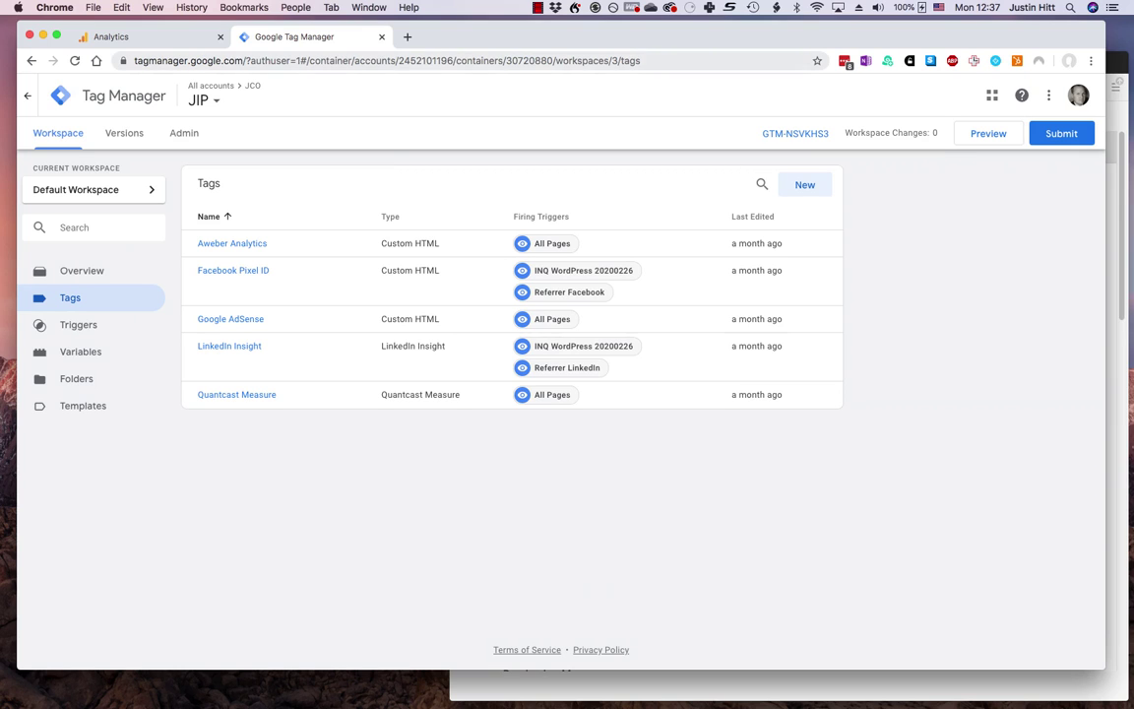
{"action": "left_click", "coordinate": [111, 37]}
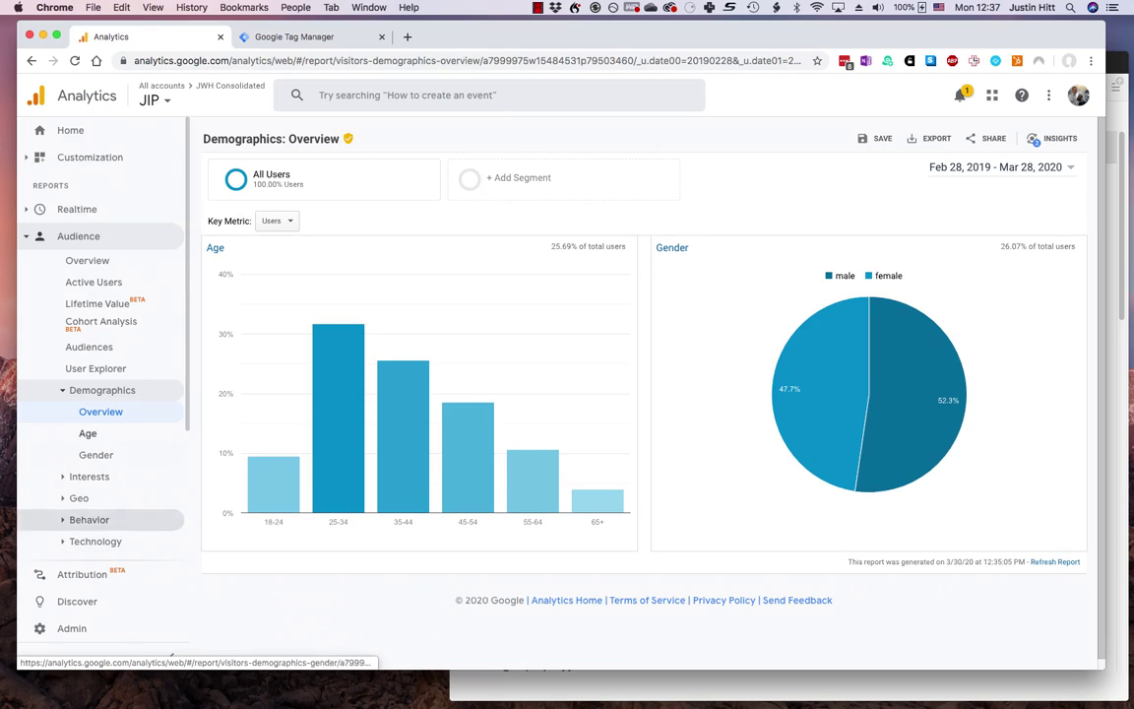
{"action": "left_click", "coordinate": [77, 236]}
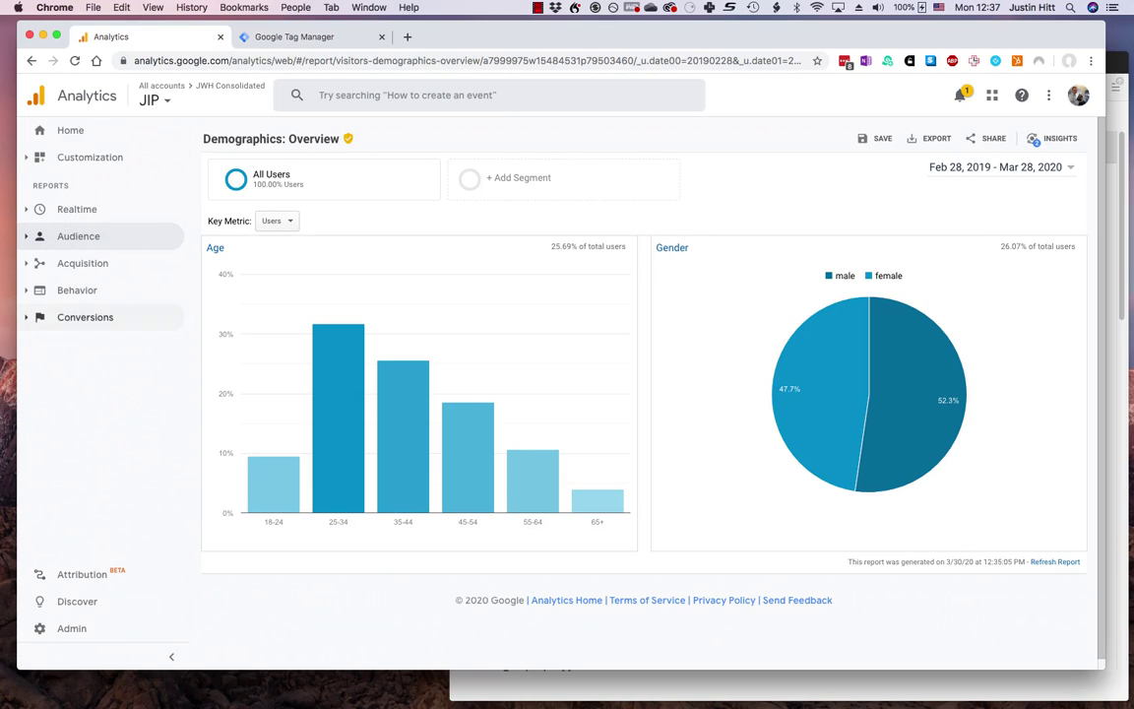
{"action": "left_click", "coordinate": [77, 289]}
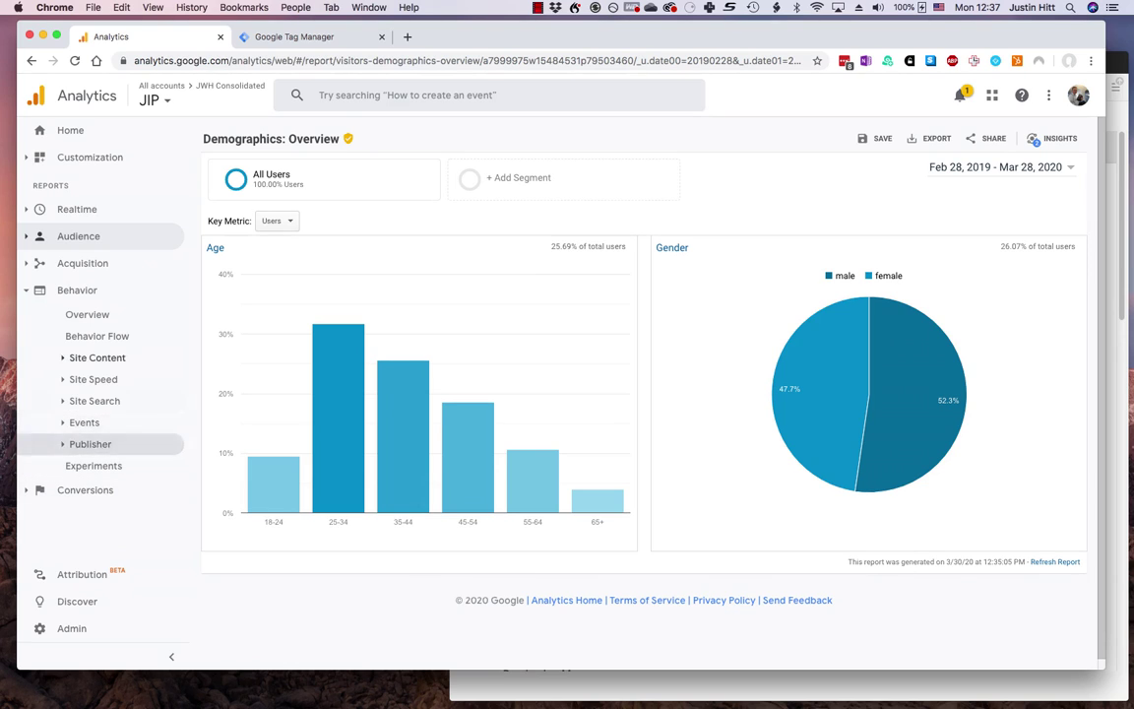
{"action": "left_click", "coordinate": [77, 289]}
{"action": "left_click", "coordinate": [83, 263]}
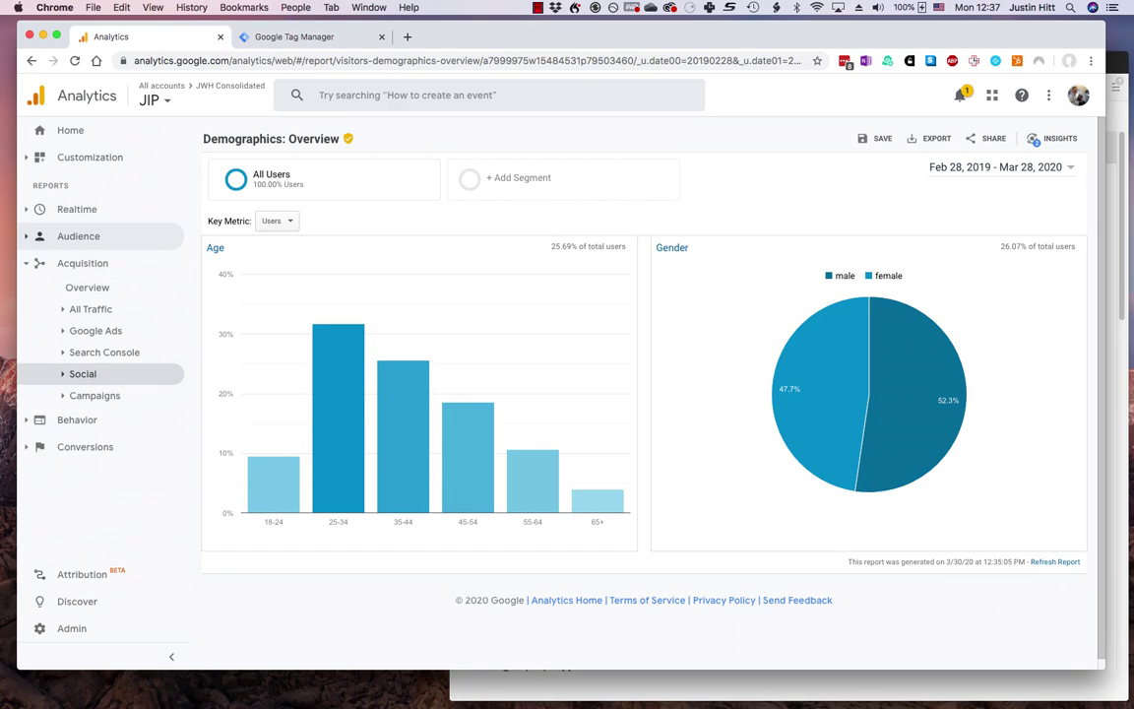
{"action": "left_click", "coordinate": [83, 374]}
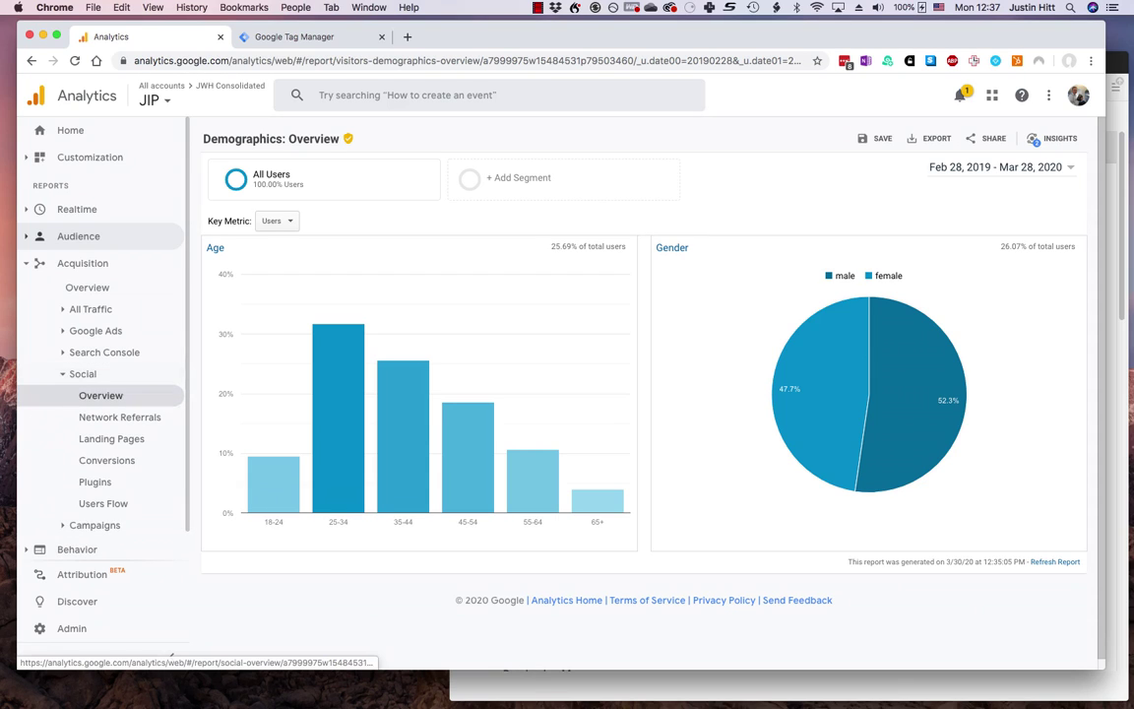
{"action": "left_click", "coordinate": [100, 395]}
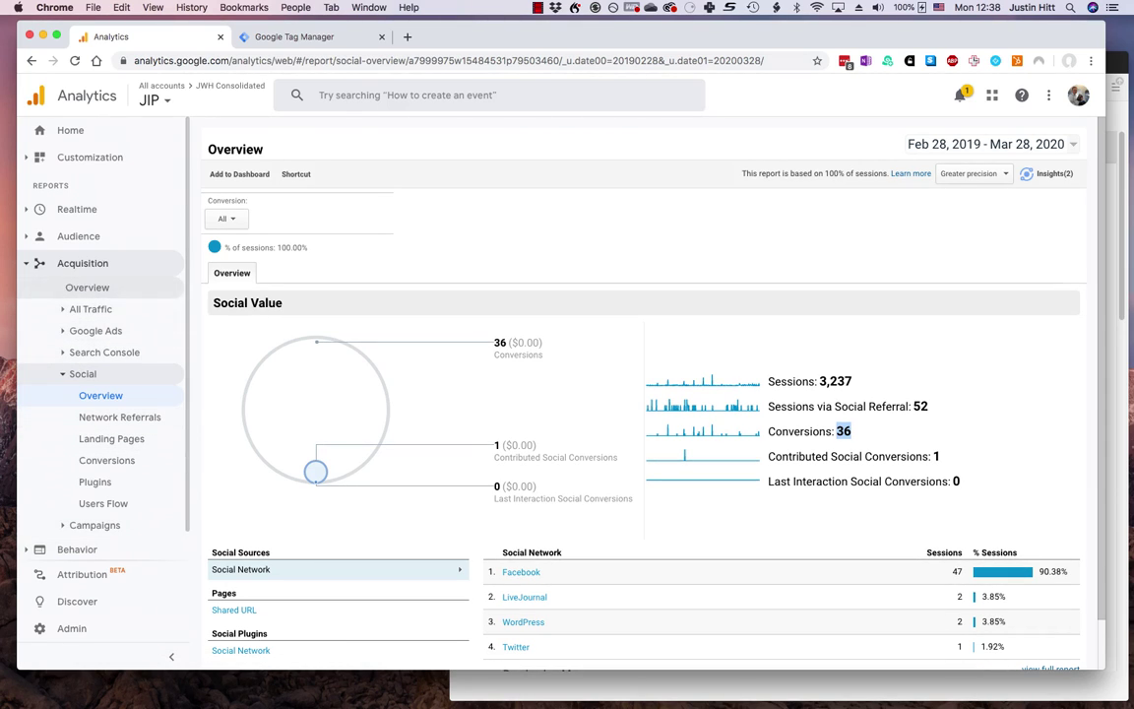
Step: Open the Source/Medium report for all traffic and set its conversions columns to All Goals
{"action": "left_click", "coordinate": [91, 308]}
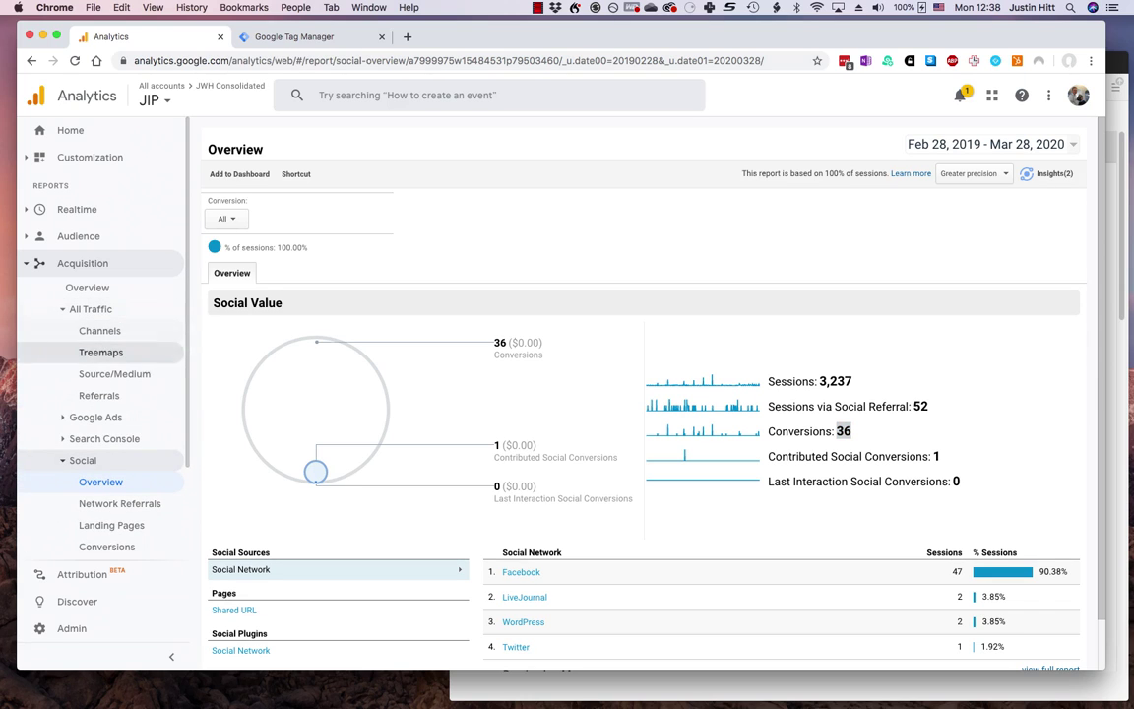
{"action": "left_click", "coordinate": [115, 373]}
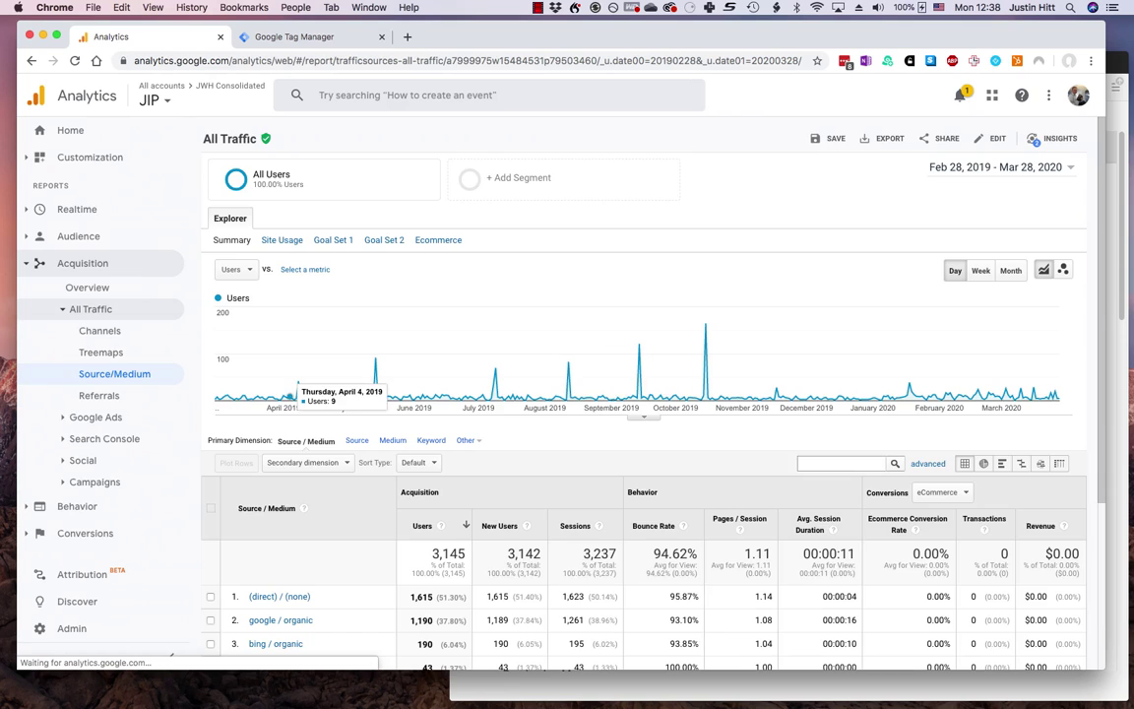
{"action": "scroll", "coordinate": [261, 359], "scroll_direction": "down", "scroll_amount": 5}
{"action": "left_click", "coordinate": [941, 305]}
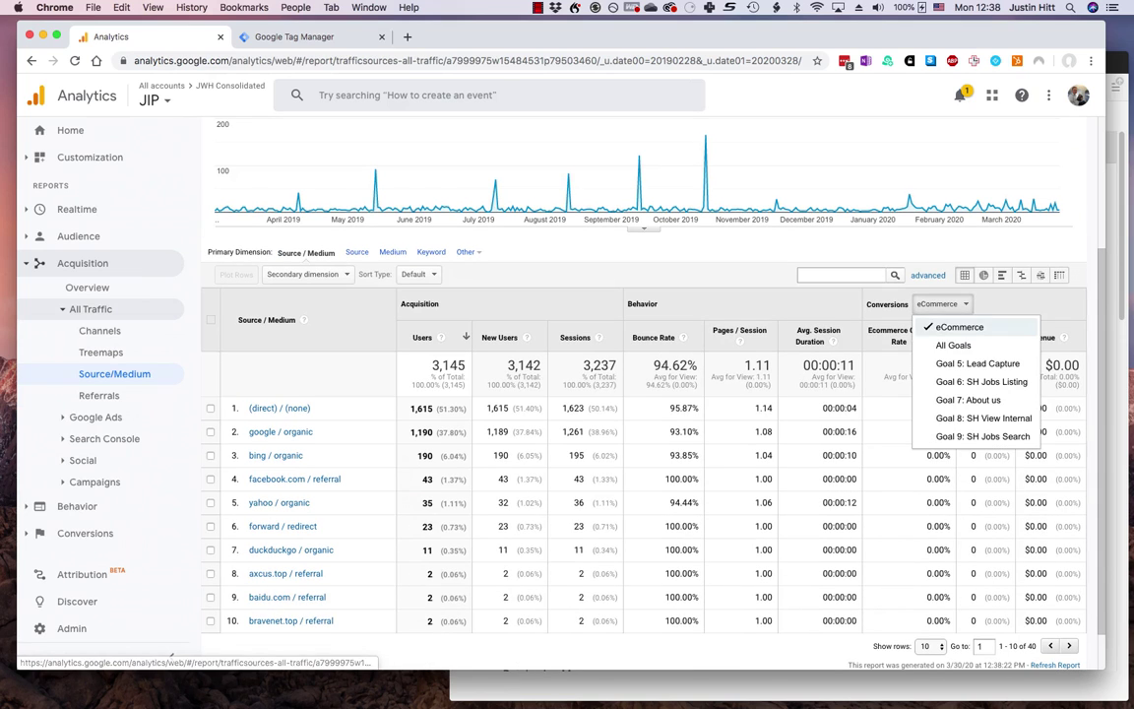
{"action": "left_click", "coordinate": [951, 347]}
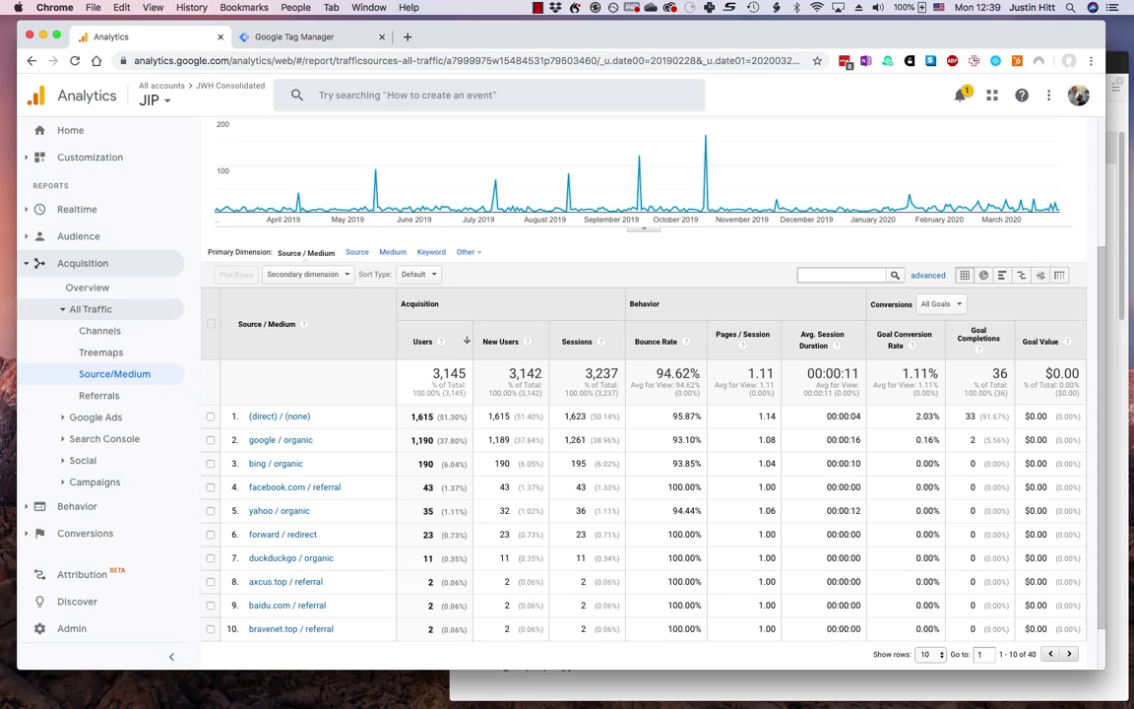
Step: Show the eCommerce conversions in the Source/Medium table for comparison, and restore the All Goals columns
{"action": "left_click", "coordinate": [942, 303]}
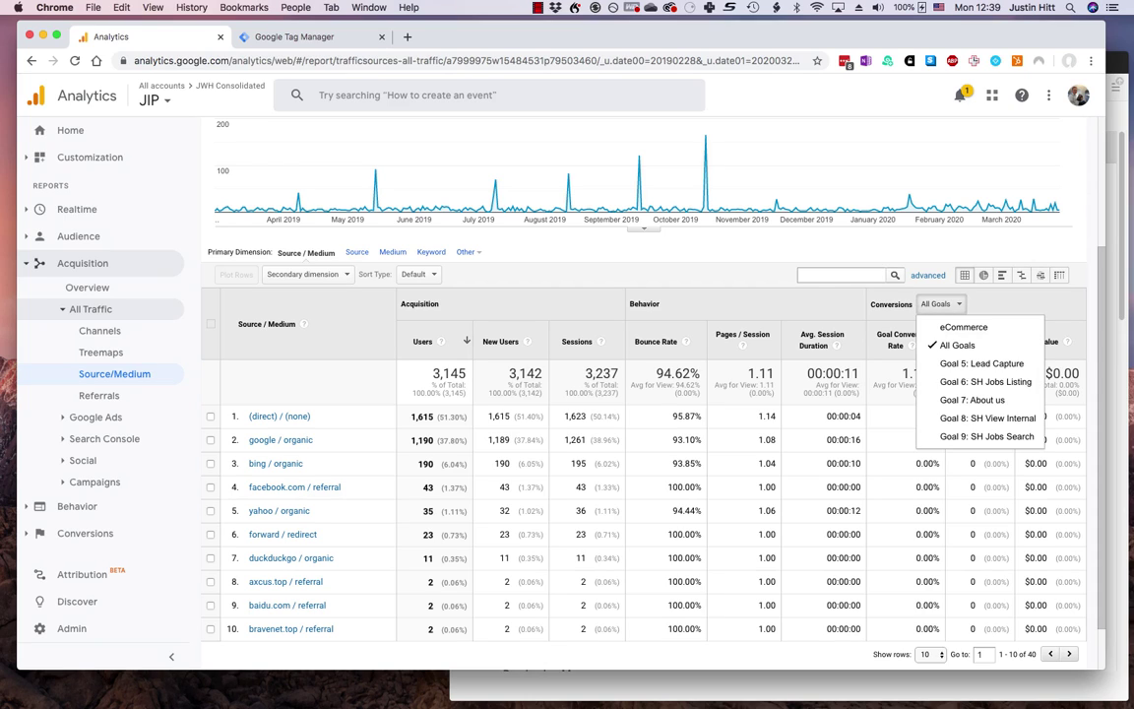
{"action": "left_click", "coordinate": [948, 322]}
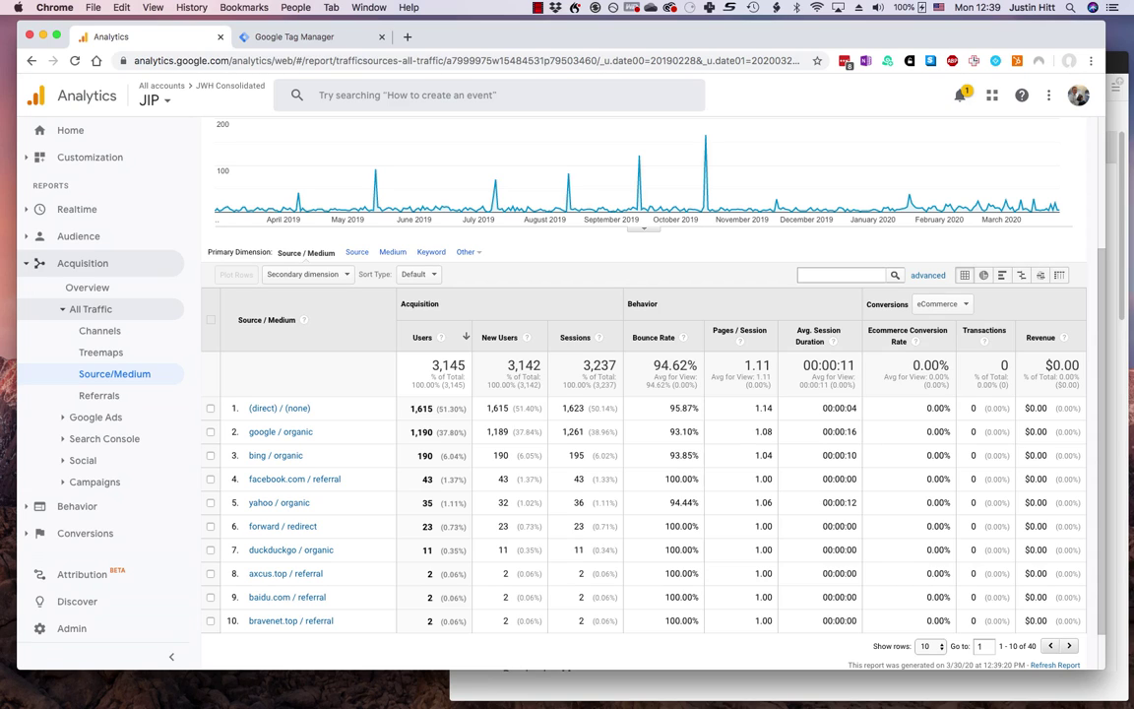
{"action": "left_click", "coordinate": [941, 303]}
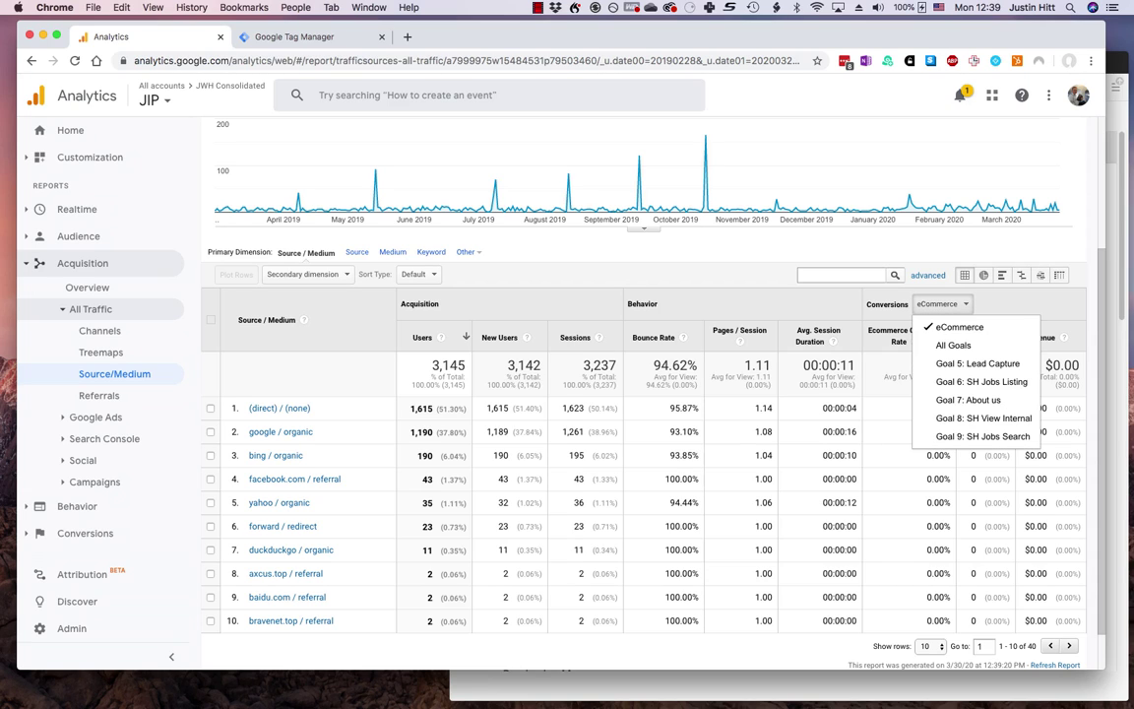
{"action": "left_click", "coordinate": [953, 345]}
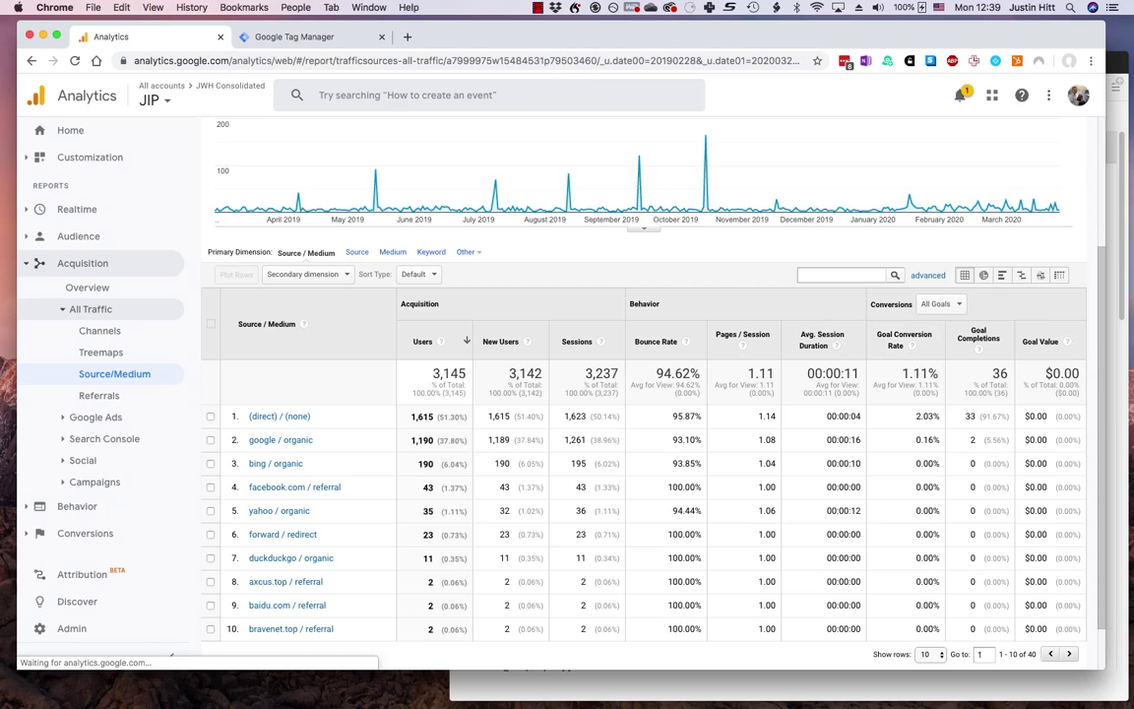
Step: Open adbriefing.co.uk/programs in a new Chrome window to view the available programs, and close that window
{"action": "key", "text": "super+Tab"}
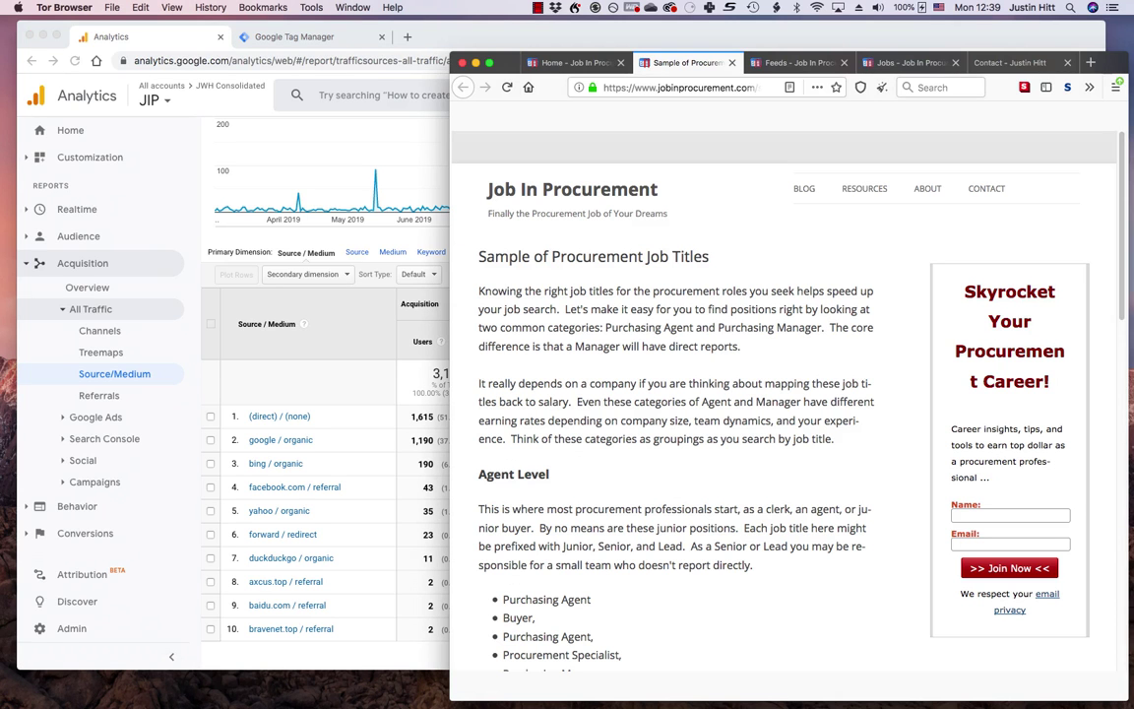
{"action": "key", "text": "super+Tab"}
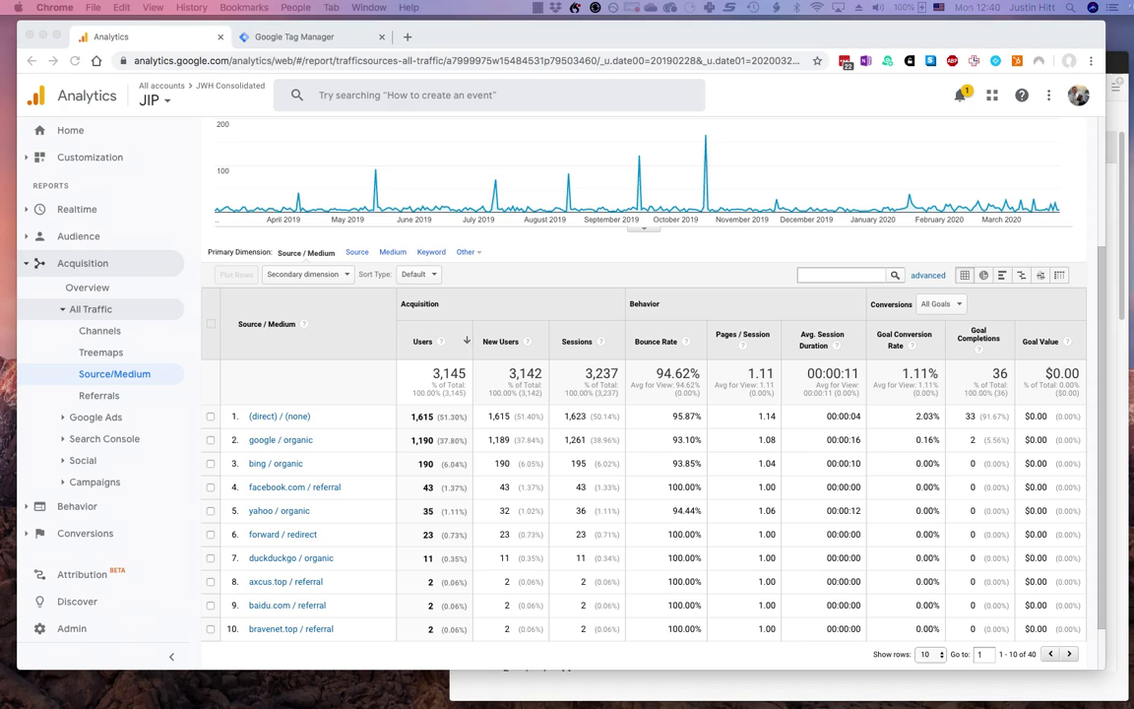
{"action": "key", "text": "super+n"}
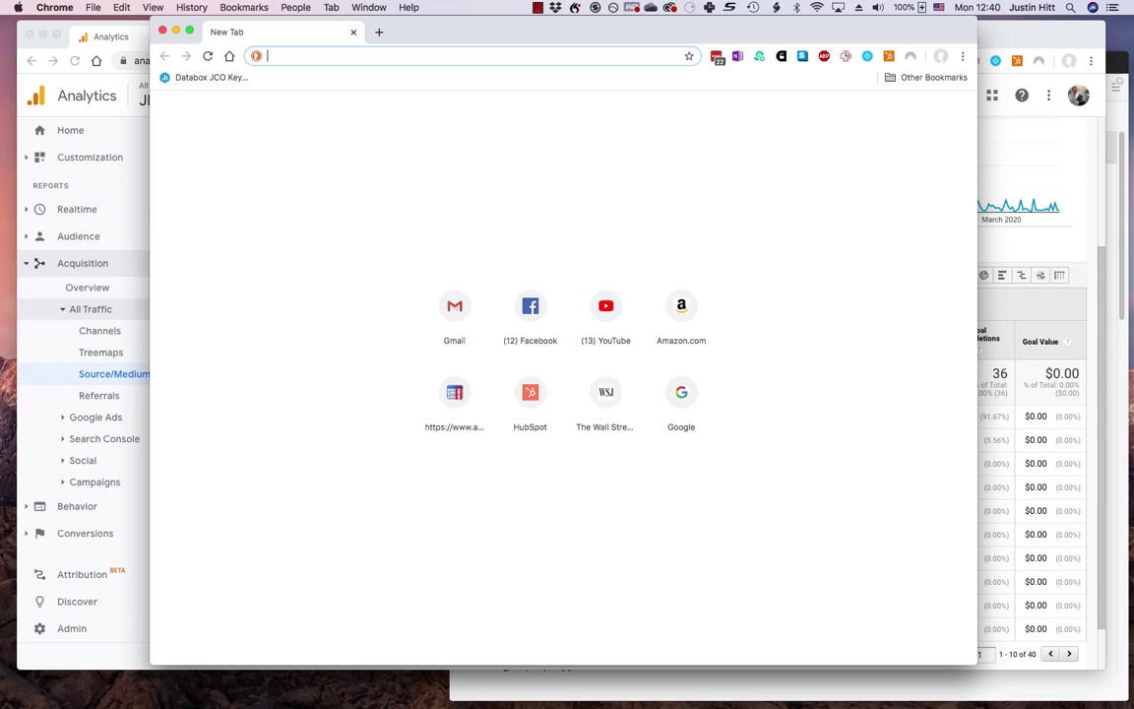
{"action": "type", "text": "adb"}
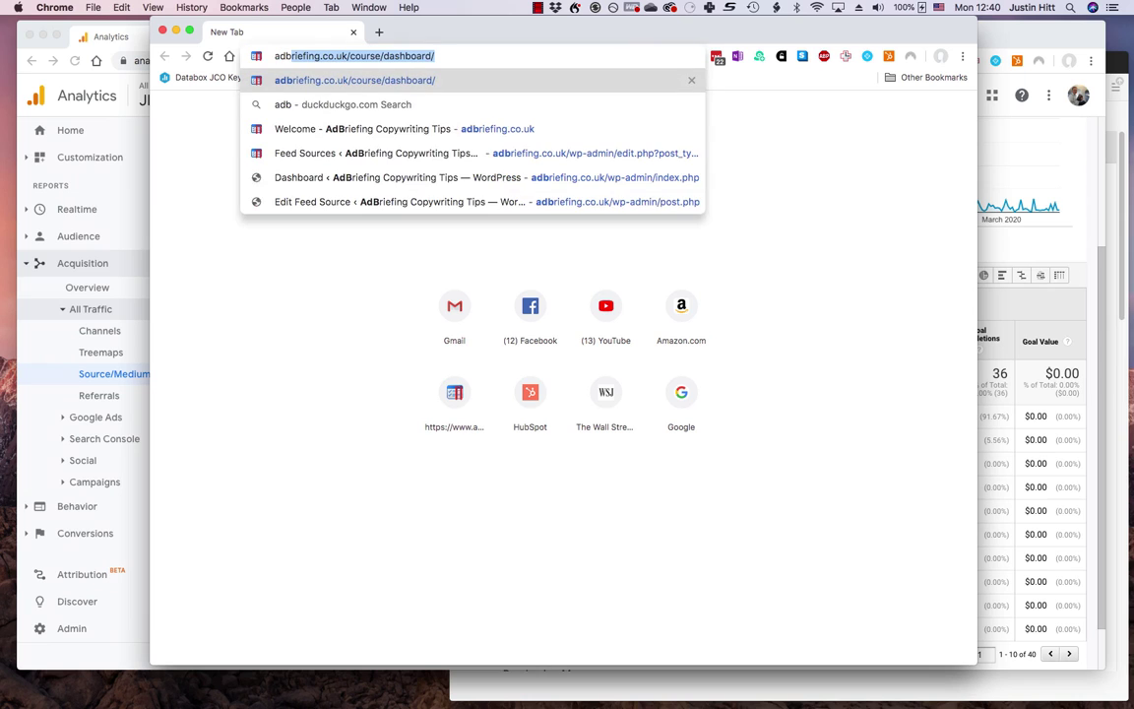
{"action": "key", "text": "Right"}
{"action": "key", "text": "BackSpace"}
{"action": "key", "text": "BackSpace"}
{"action": "key", "text": "BackSpace"}
{"action": "key", "text": "BackSpace"}
{"action": "key", "text": "BackSpace"}
{"action": "key", "text": "BackSpace"}
{"action": "key", "text": "BackSpace"}
{"action": "key", "text": "BackSpace"}
{"action": "key", "text": "BackSpace"}
{"action": "key", "text": "BackSpace"}
{"action": "key", "text": "BackSpace"}
{"action": "key", "text": "BackSpace"}
{"action": "key", "text": "BackSpace"}
{"action": "key", "text": "BackSpace"}
{"action": "key", "text": "BackSpace"}
{"action": "key", "text": "BackSpace"}
{"action": "key", "text": "BackSpace"}
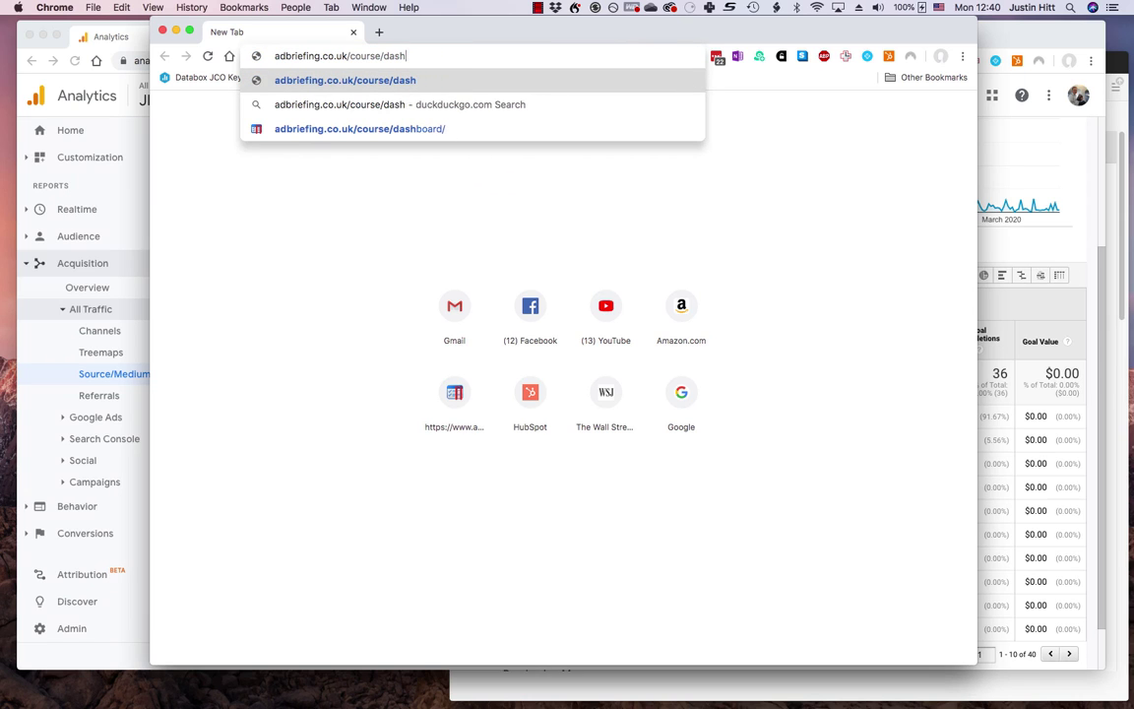
{"action": "type", "text": "progra"}
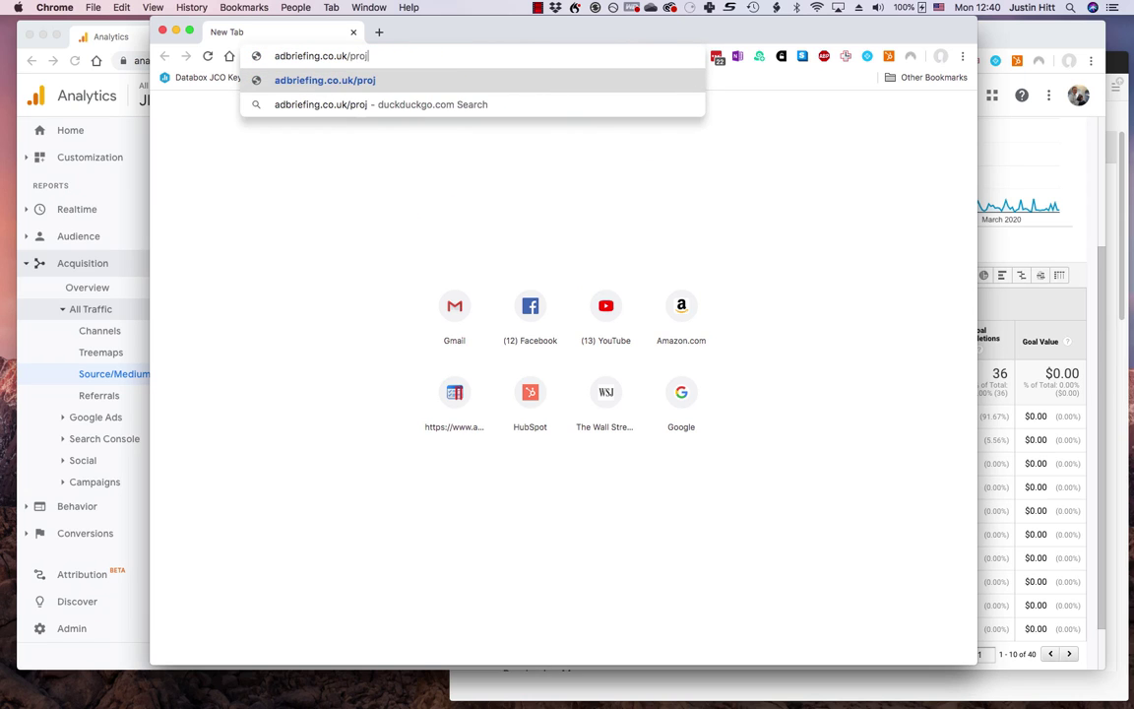
{"action": "type", "text": "m"}
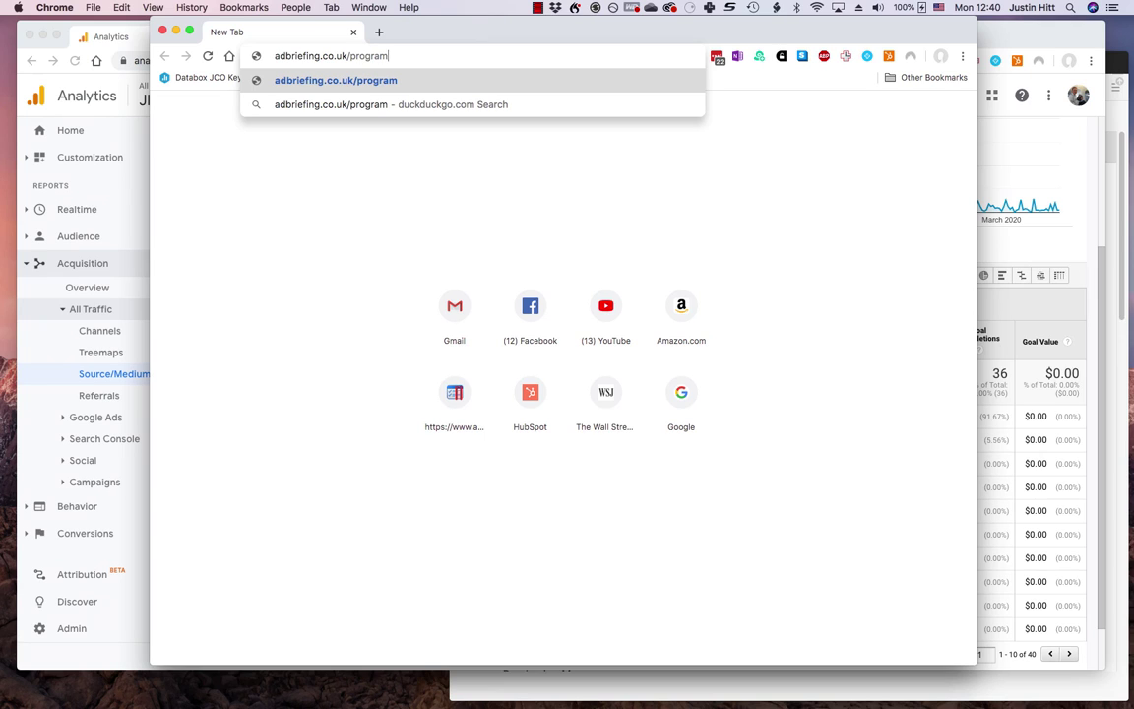
{"action": "key", "text": "Return"}
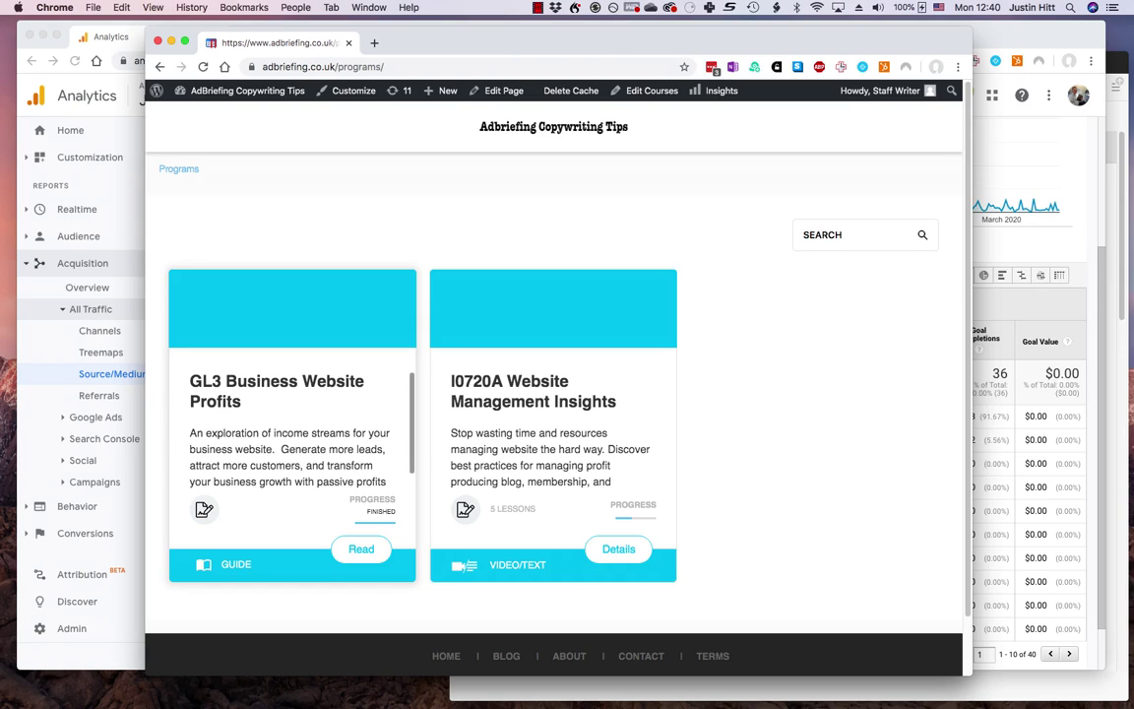
{"action": "key", "text": "super+w"}
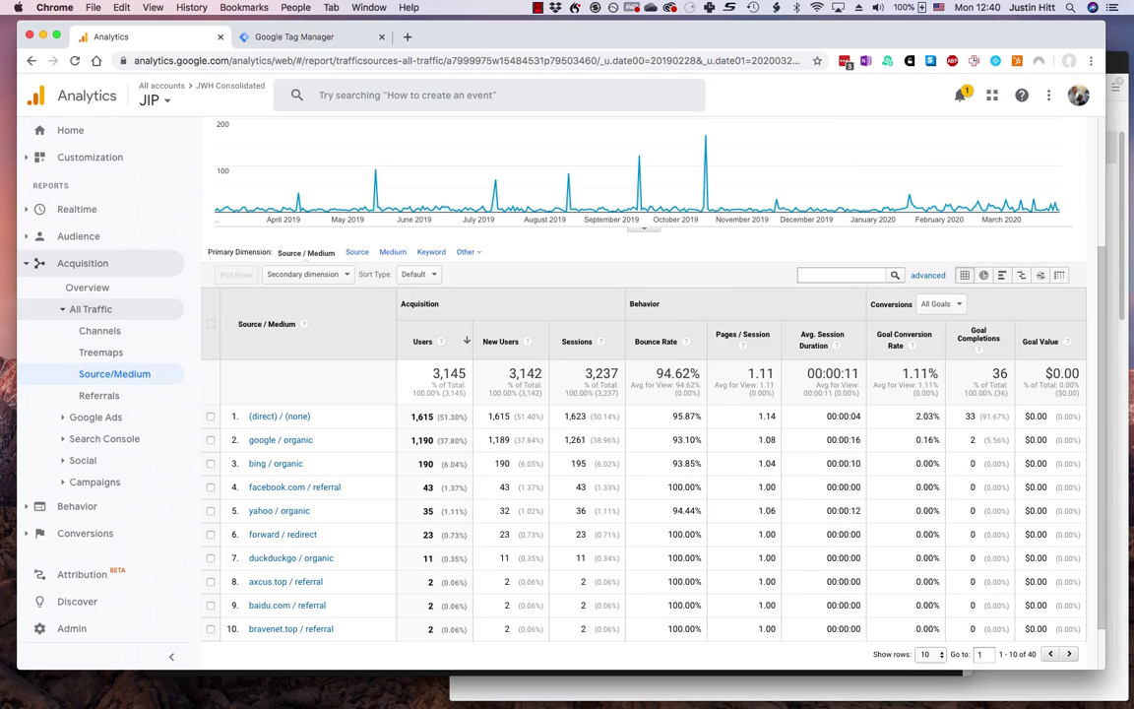
Step: Switch to the 001_GL3_Present_Customers.pdf slides in Acrobat and advance to the "Your next step" slide on page 18
{"action": "key", "text": "super+Tab"}
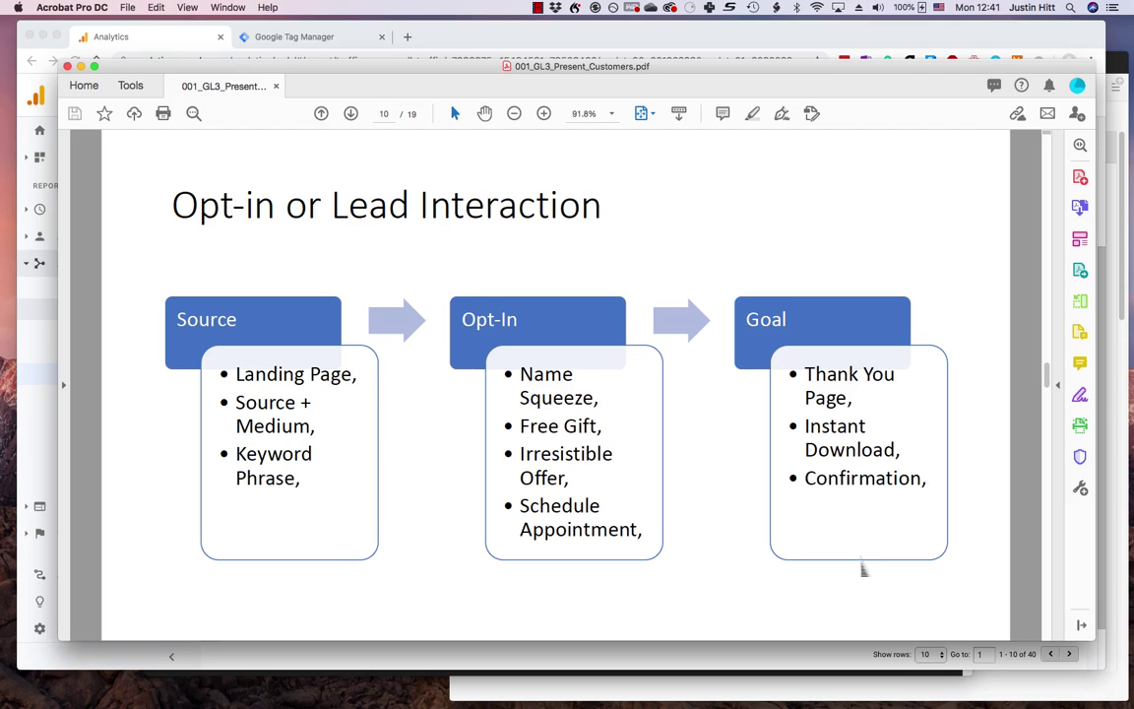
{"action": "scroll", "coordinate": [1050, 615], "scroll_direction": "down", "scroll_amount": 2}
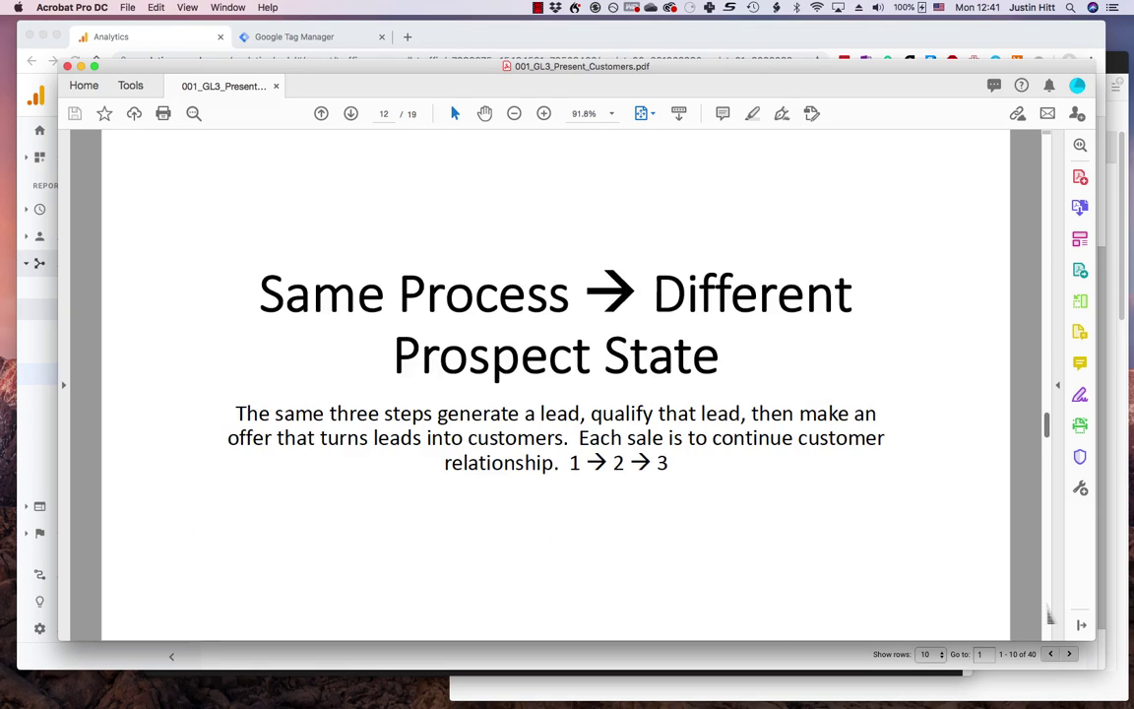
{"action": "scroll", "coordinate": [1049, 615], "scroll_direction": "down", "scroll_amount": 3}
{"action": "left_click_drag", "start_coordinate": [1048, 453], "coordinate": [880, 553]}
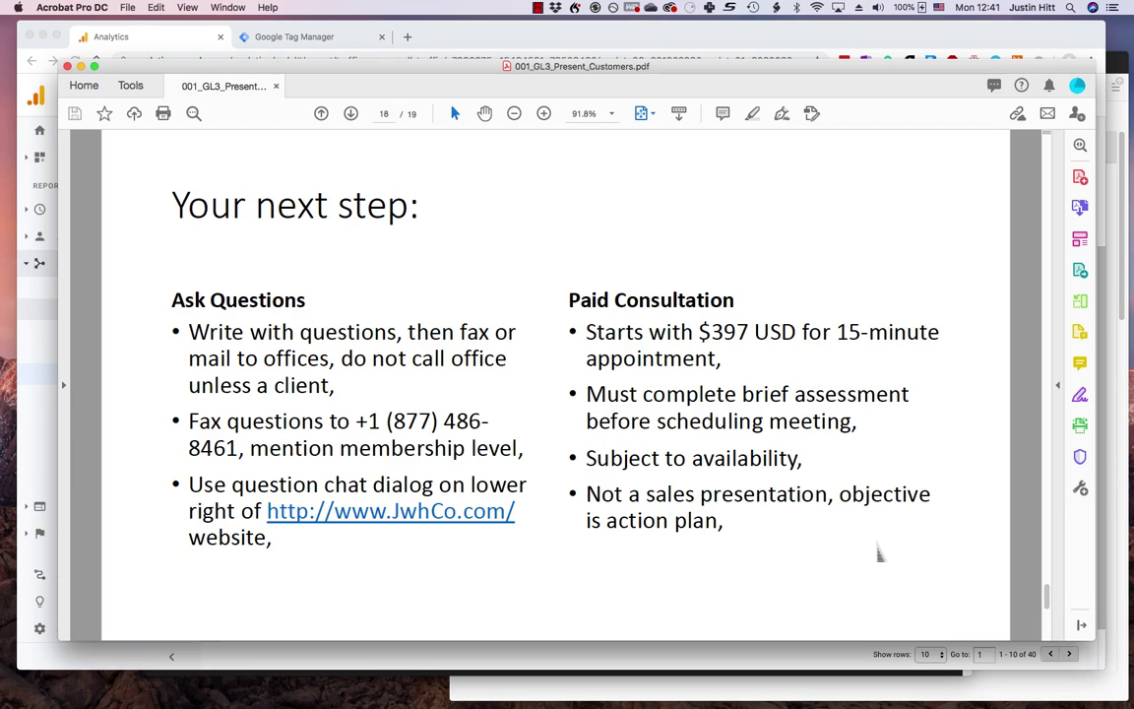
Step: Switch to Chrome and open jwhco.com in a new tab to show the website's question chat
{"action": "key", "text": "super+Tab"}
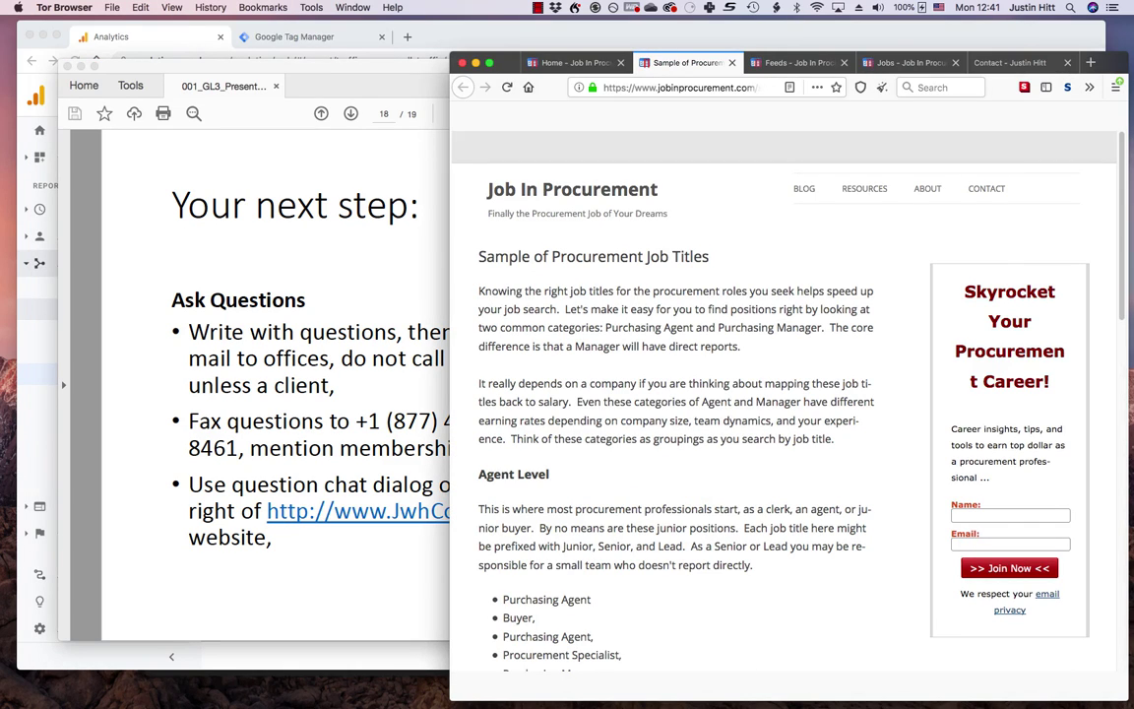
{"action": "key", "text": "super+Tab"}
{"action": "key", "text": "super+t"}
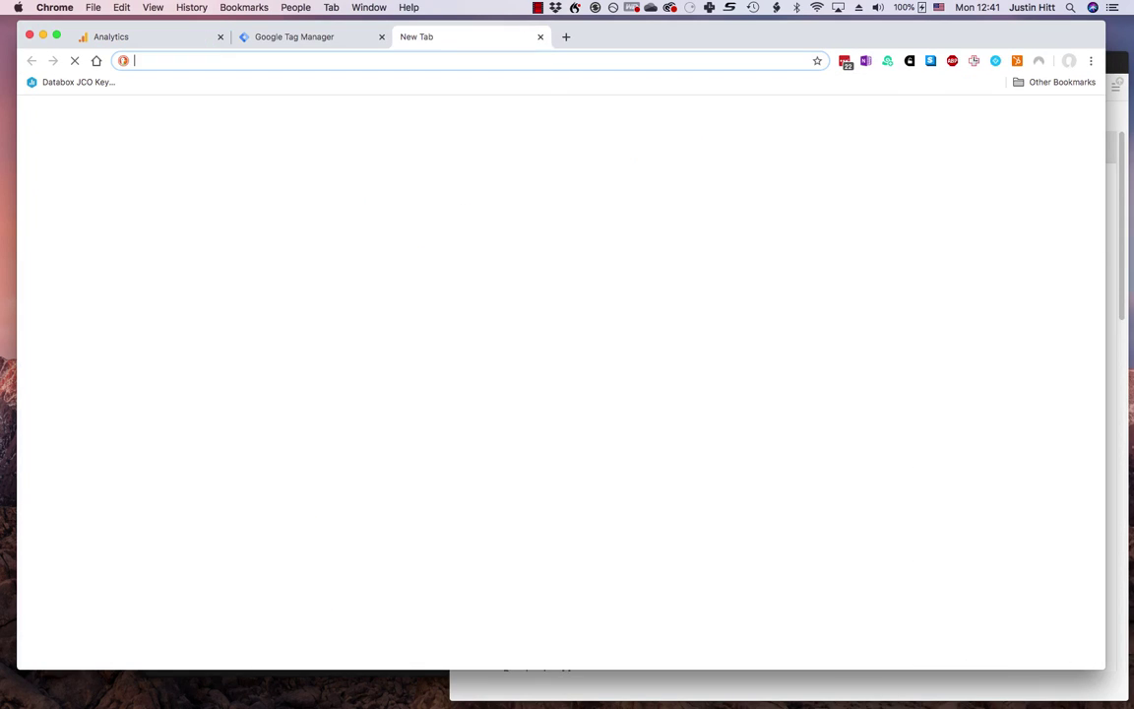
{"action": "type", "text": "jw"}
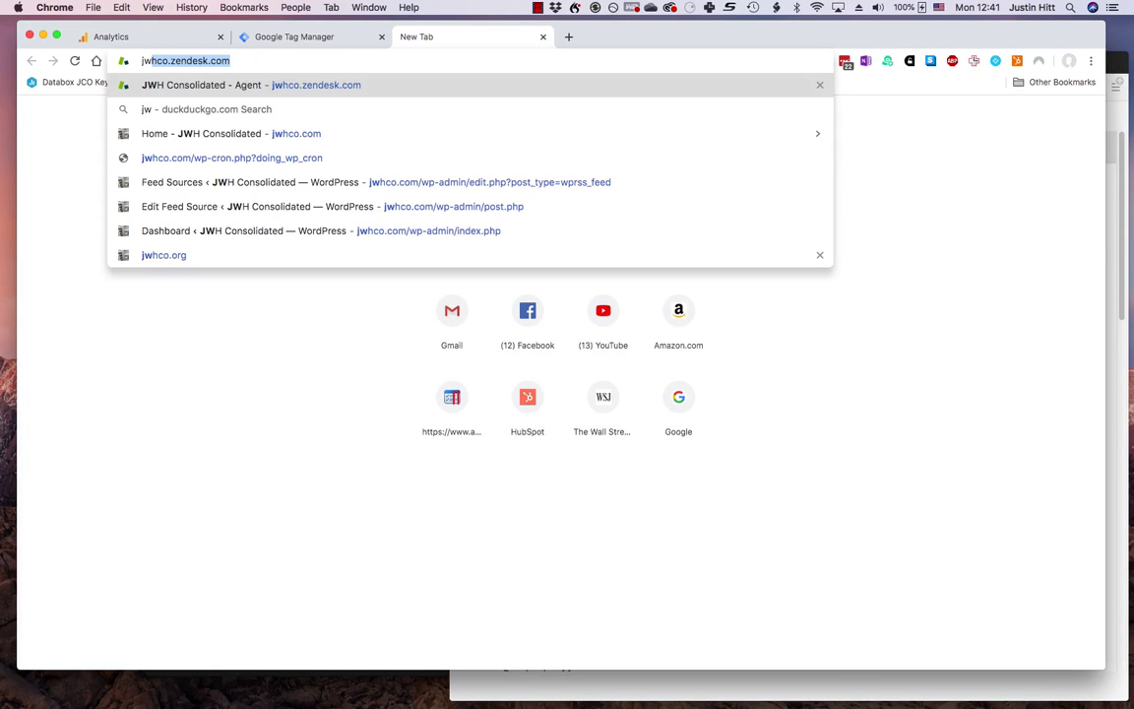
{"action": "type", "text": "hco.com"}
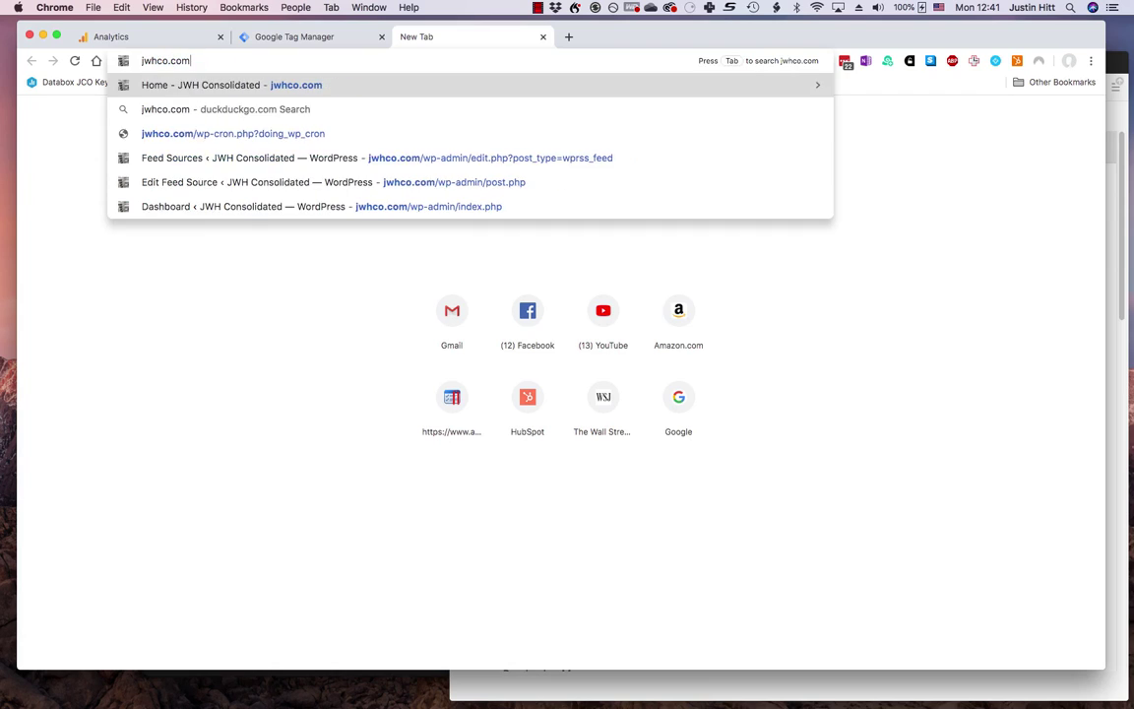
{"action": "key", "text": "Return"}
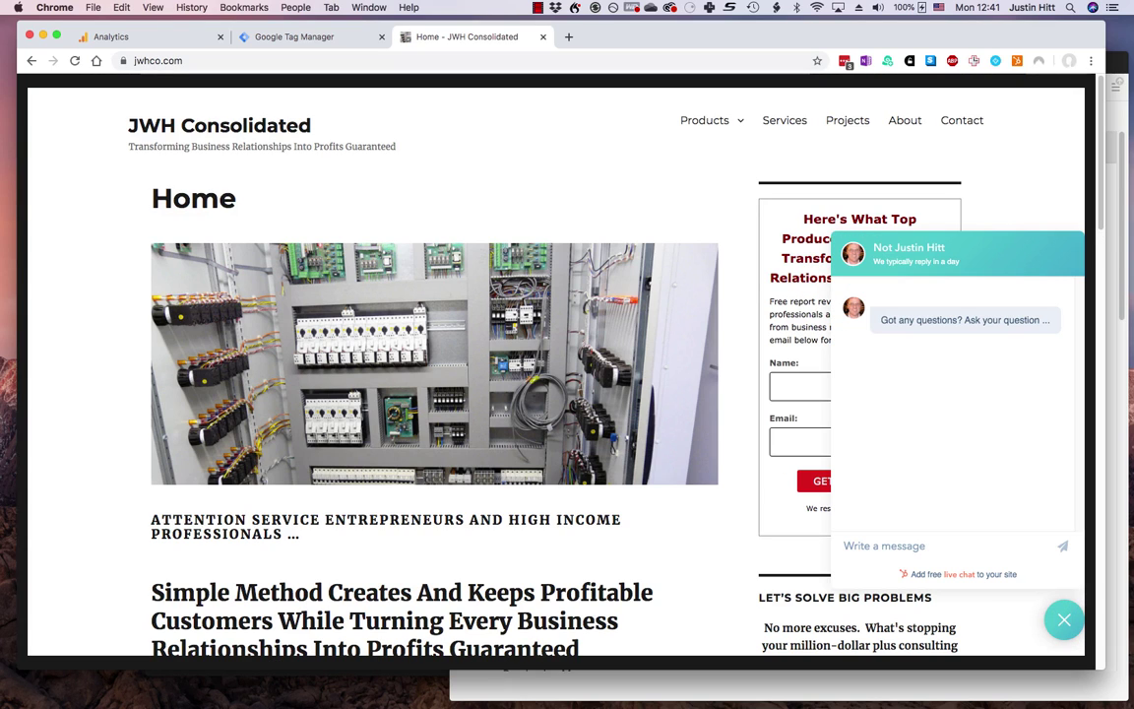
Step: Enter "oo1-gl3" as an unsent sample chat message, and return to the slides in Acrobat with the website tab closed
{"action": "type", "text": "oo1-gl3"}
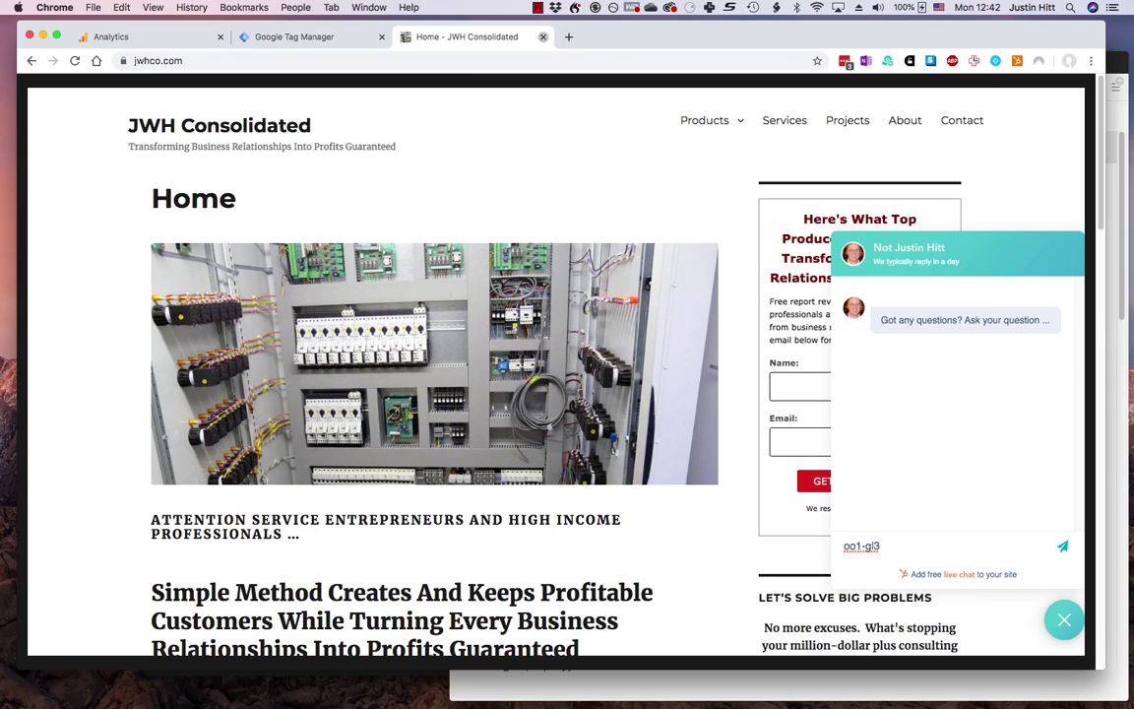
{"action": "key", "text": "super+w"}
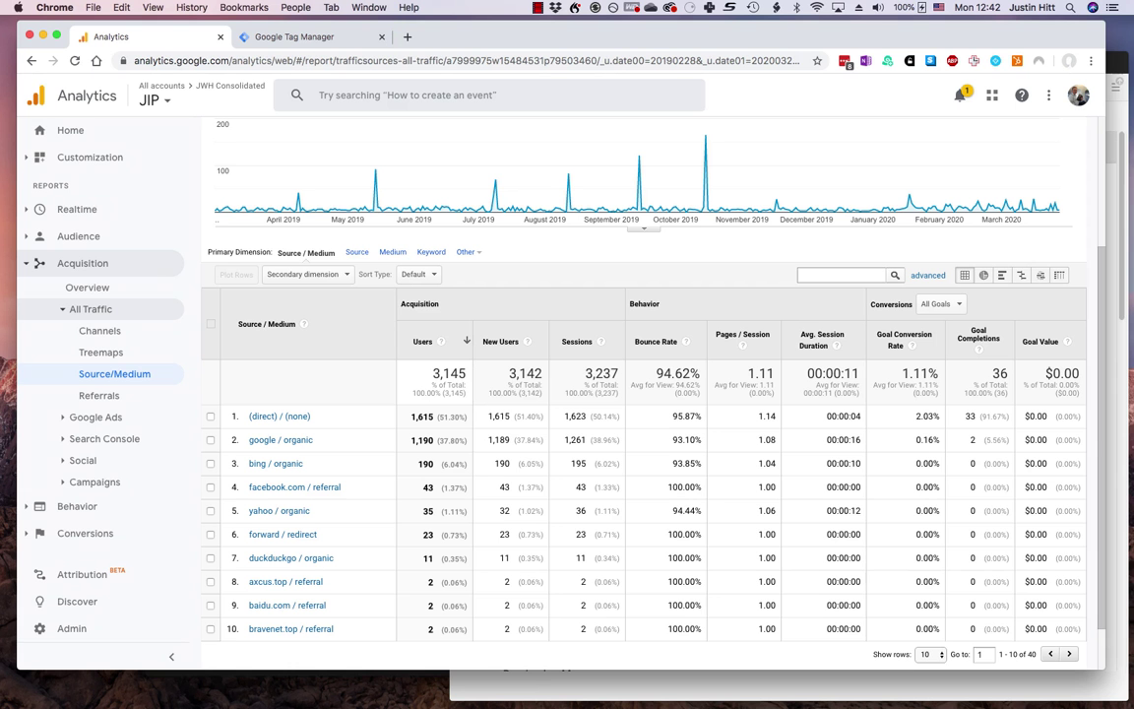
{"action": "key", "text": "super+Tab"}
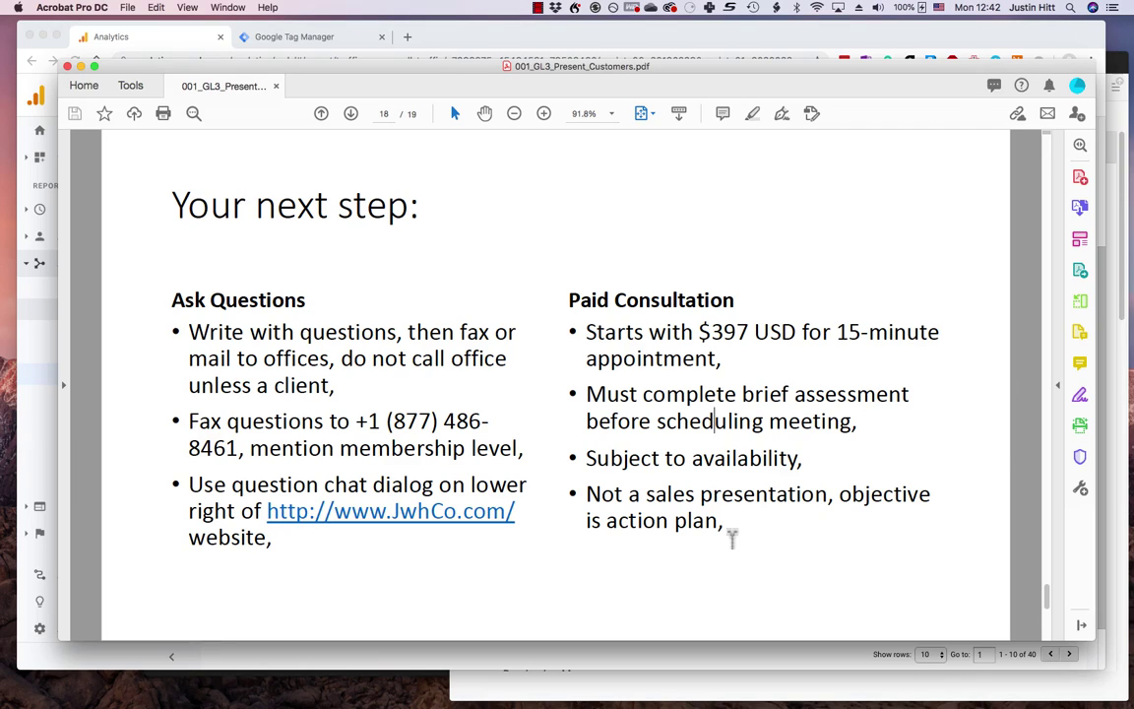